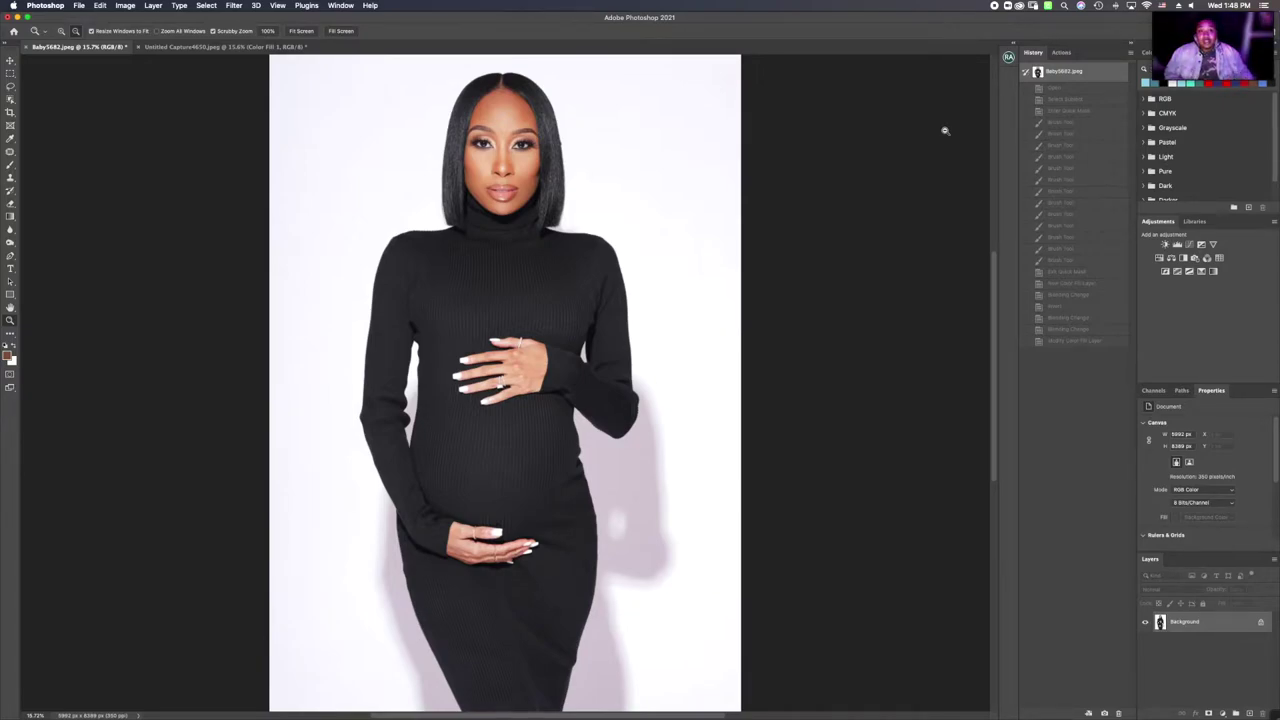
Step: Compare the finished blue-background history state with the photo's original snapshot
click(1061, 341)
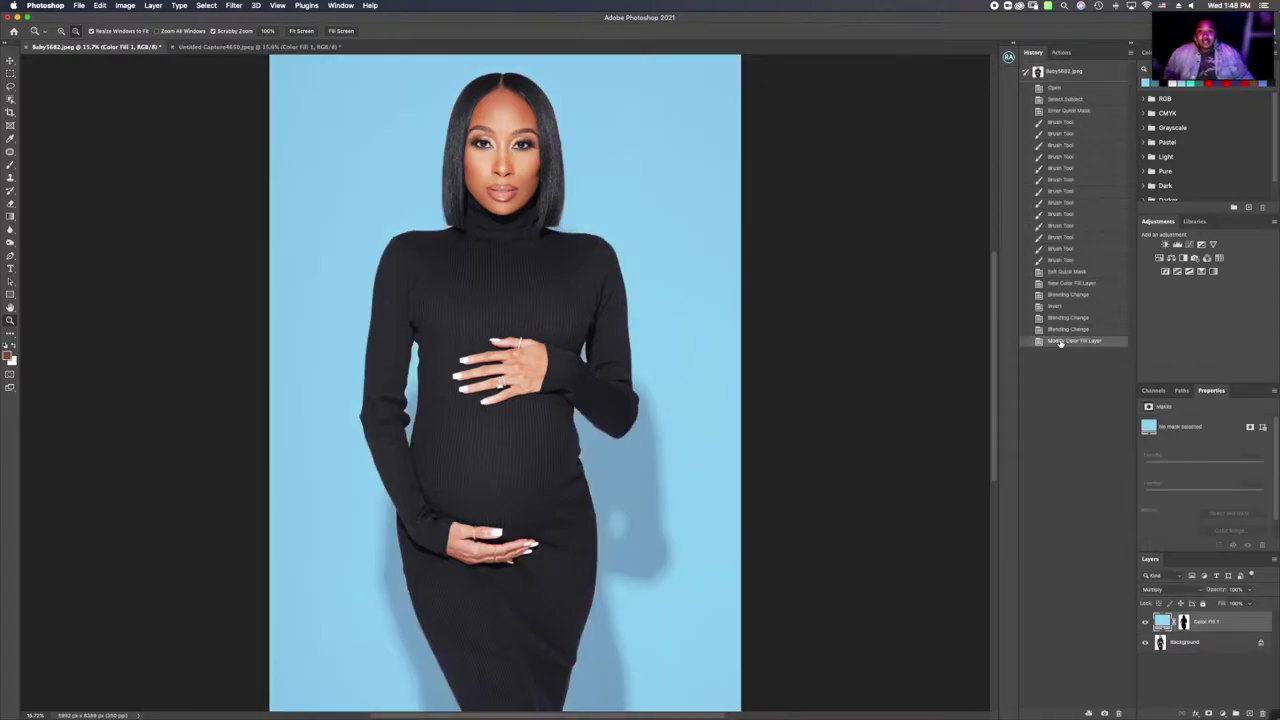
click(1105, 77)
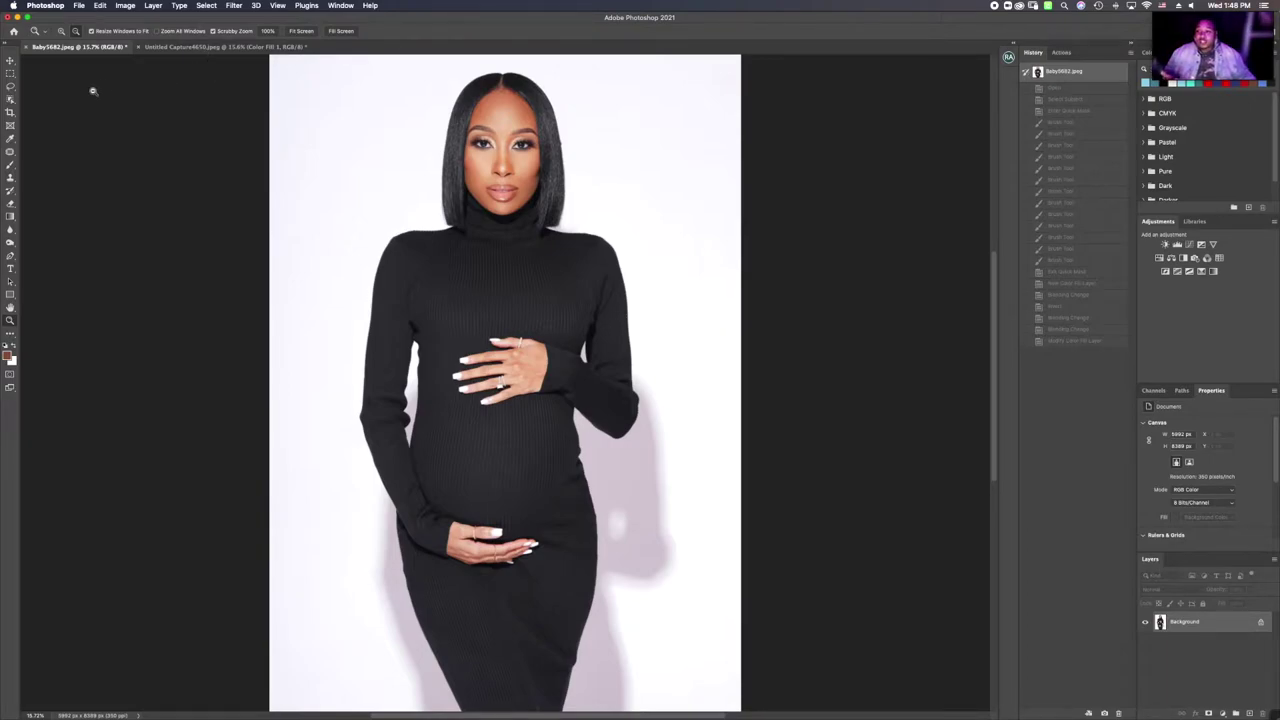
Step: Select the woman with the Object Selection tool's Select Subject command and enter Quick Mask mode
click(12, 101)
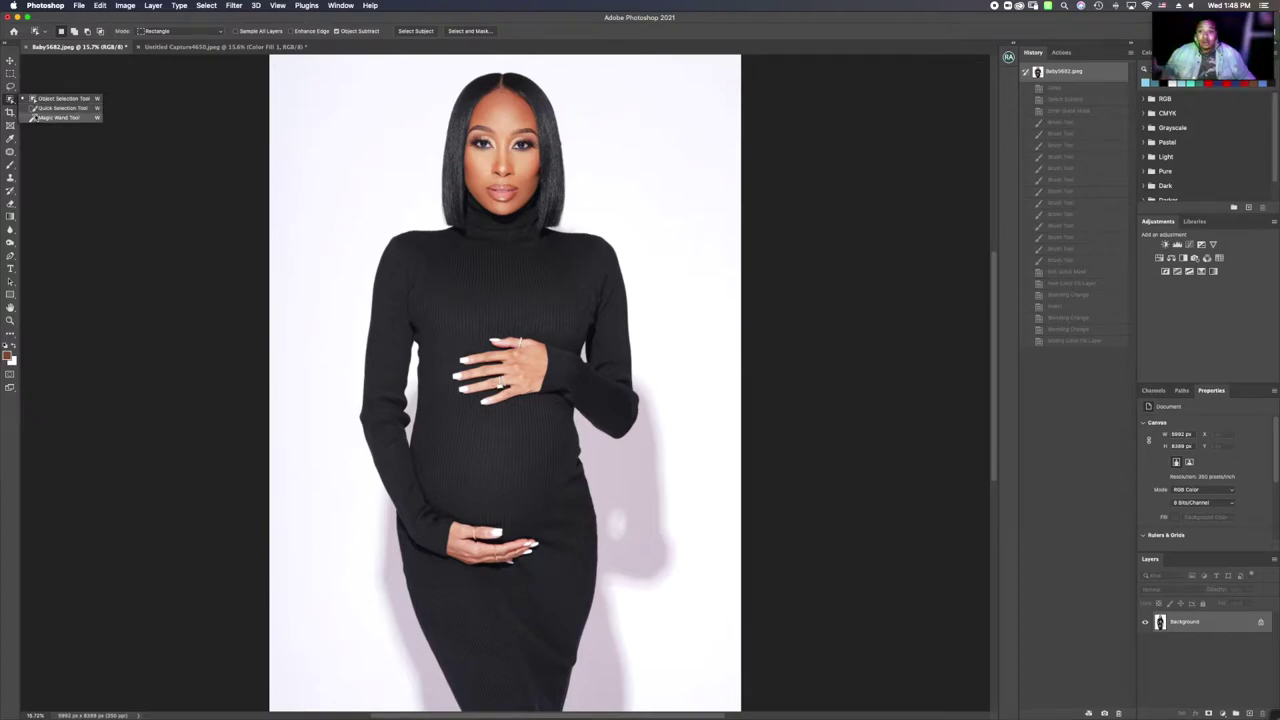
click(40, 100)
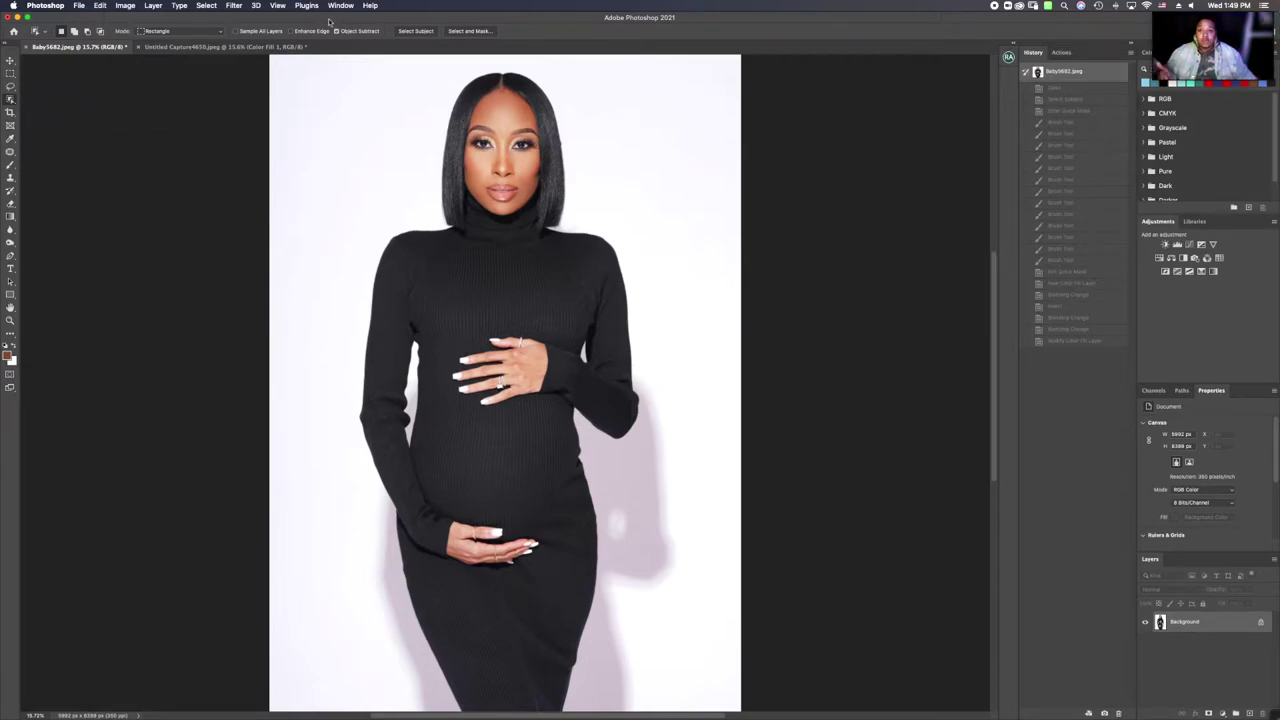
click(399, 32)
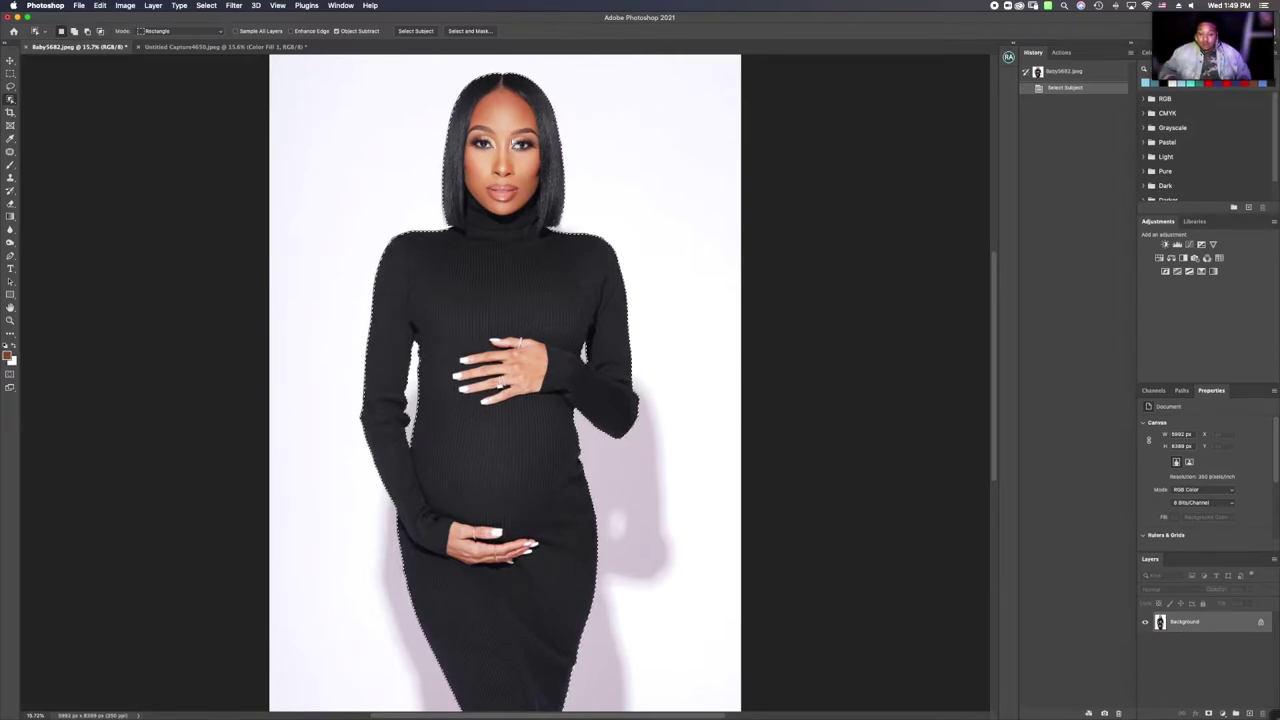
key(q)
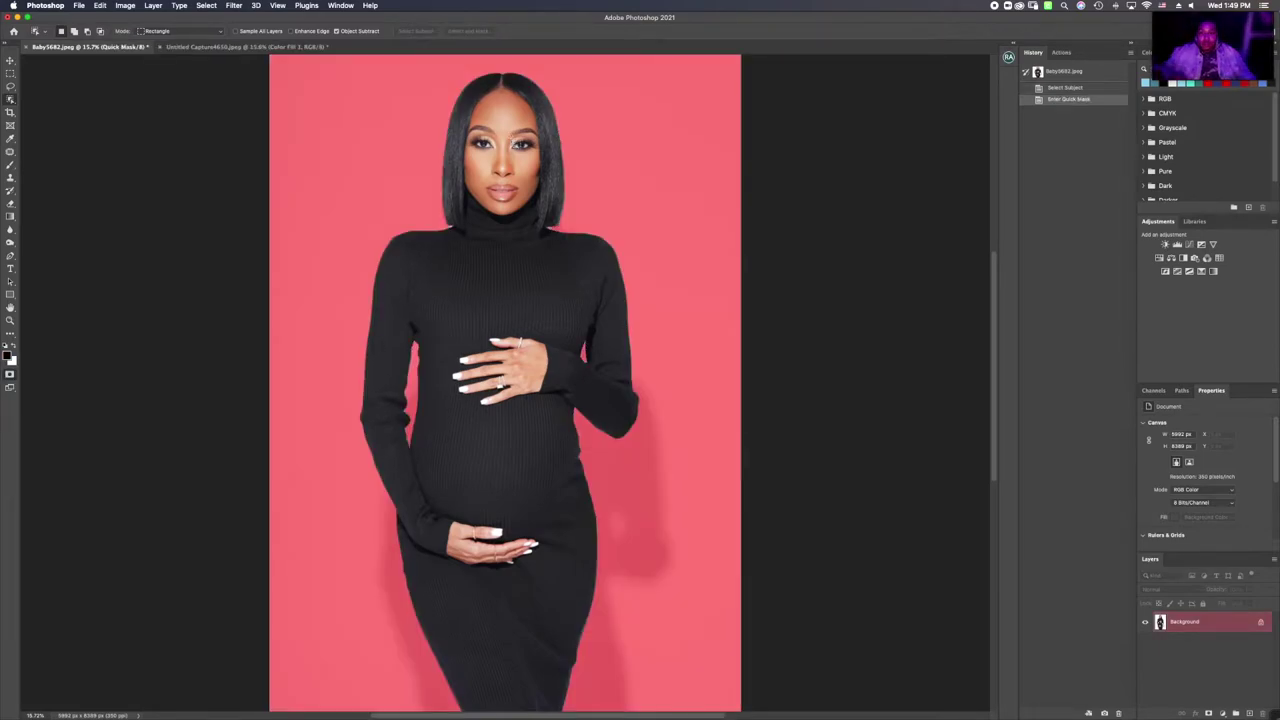
Step: Paint black with the Brush tool on the quick mask over the unmasked gap between the hair ends and the shoulder
click(10, 321)
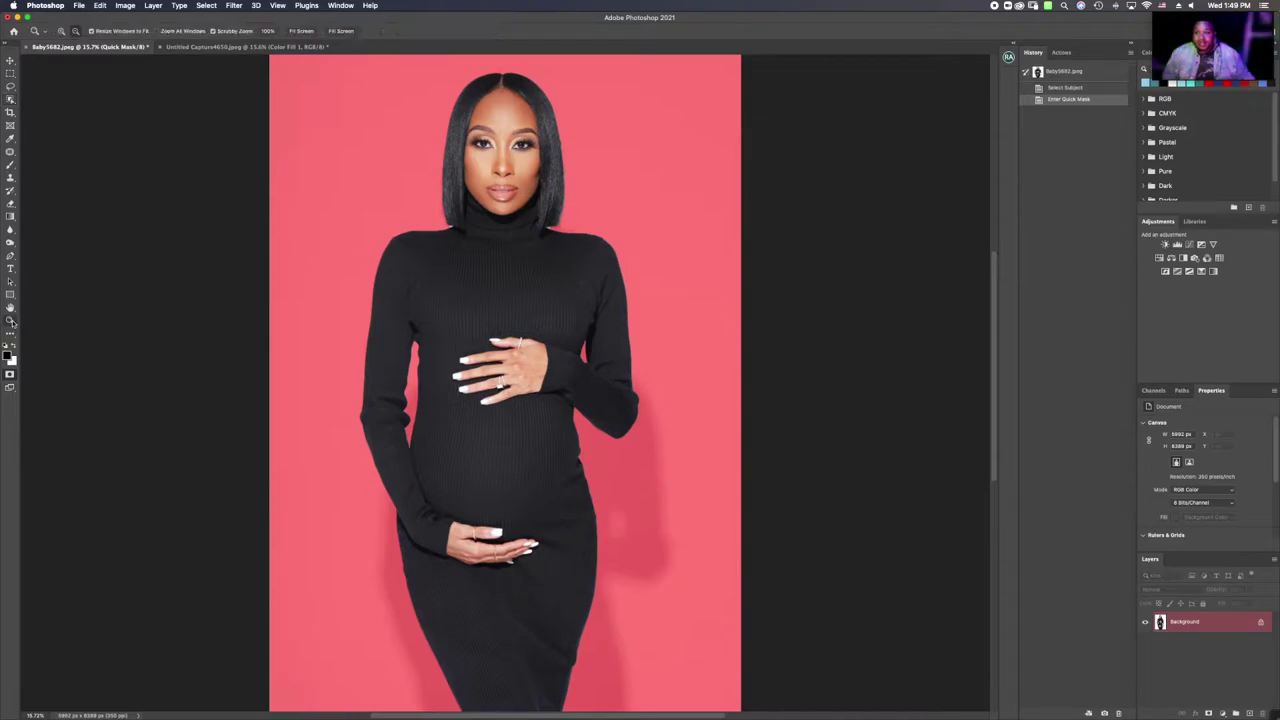
drag(527, 197, 489, 155)
scroll(489, 155, up, 5)
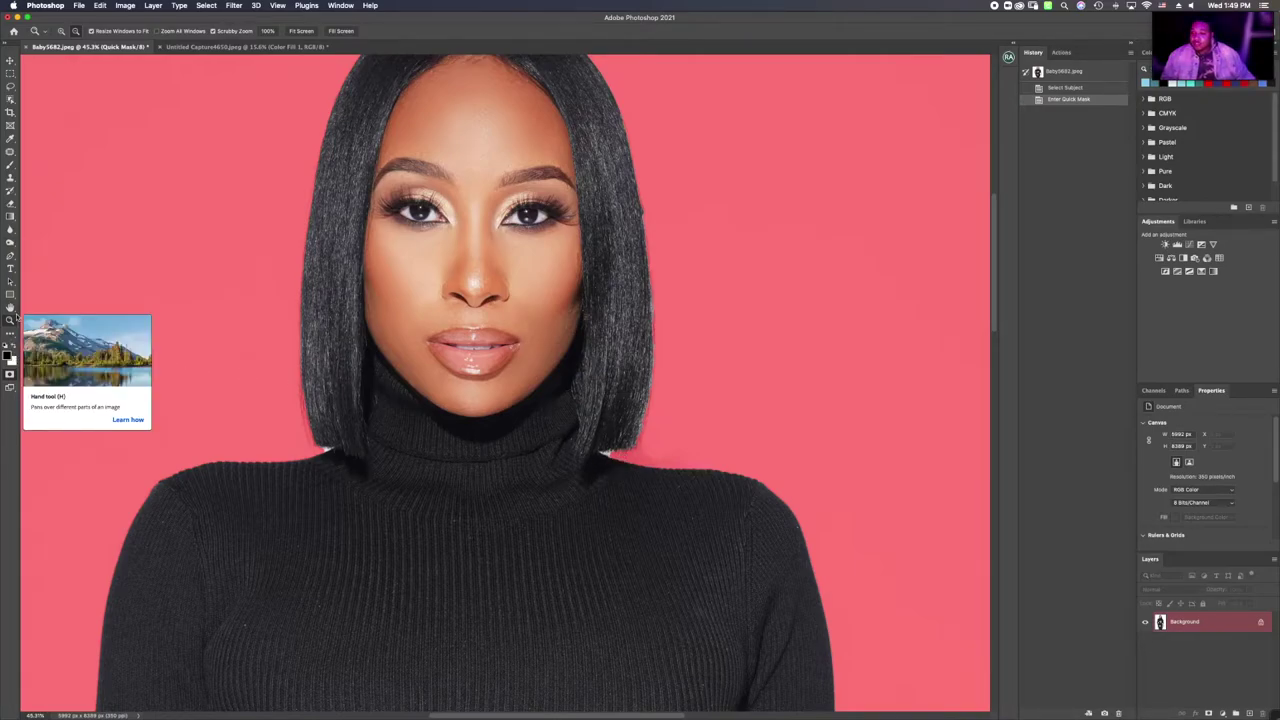
click(9, 164)
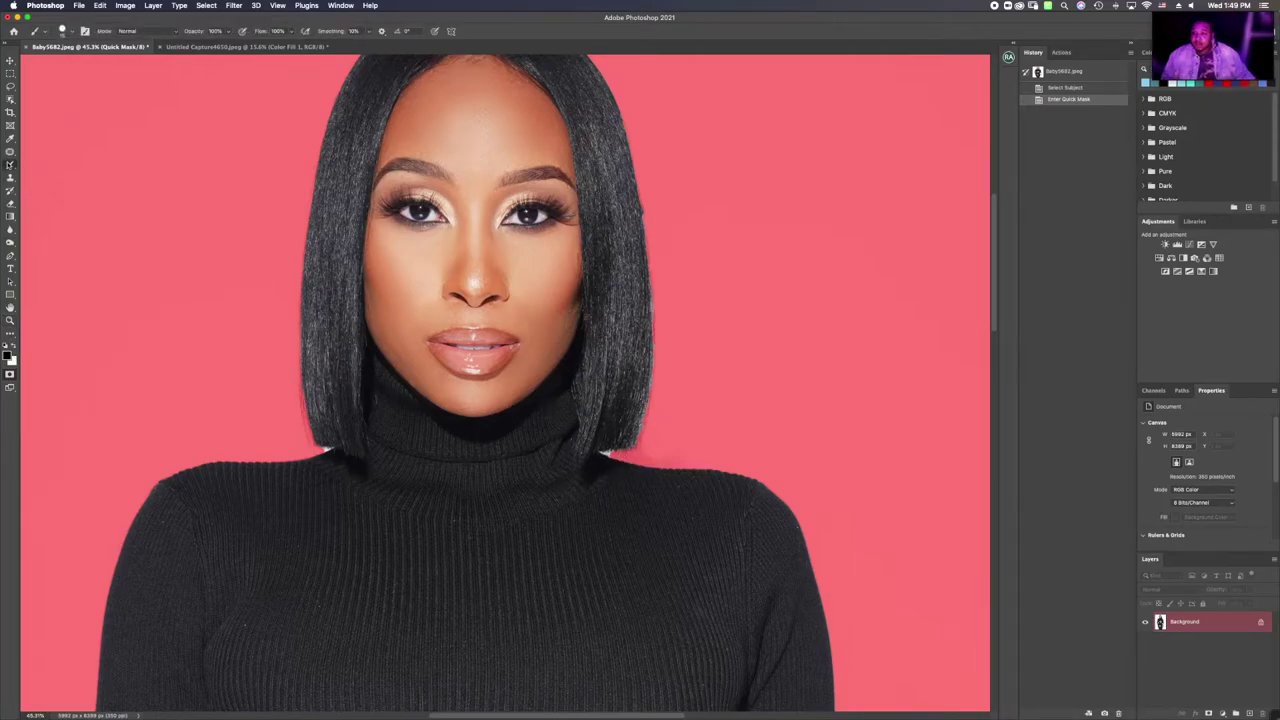
right_click(13, 170)
click(13, 169)
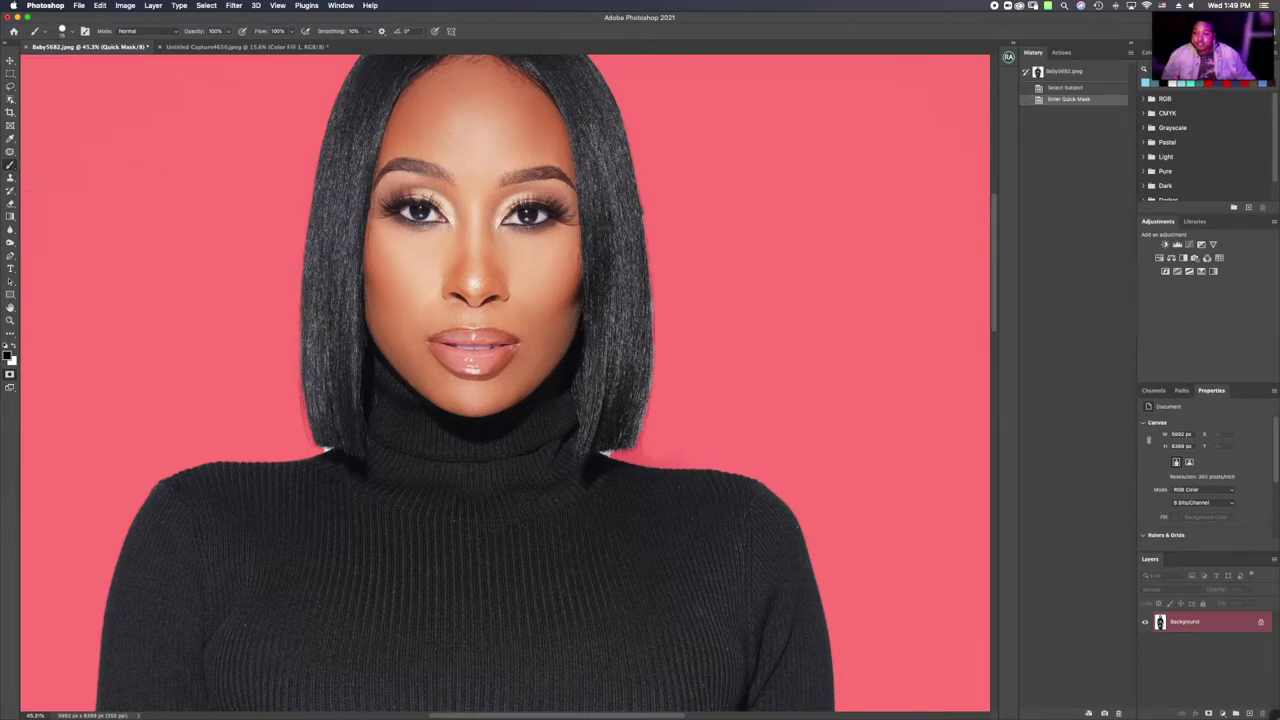
click(9, 355)
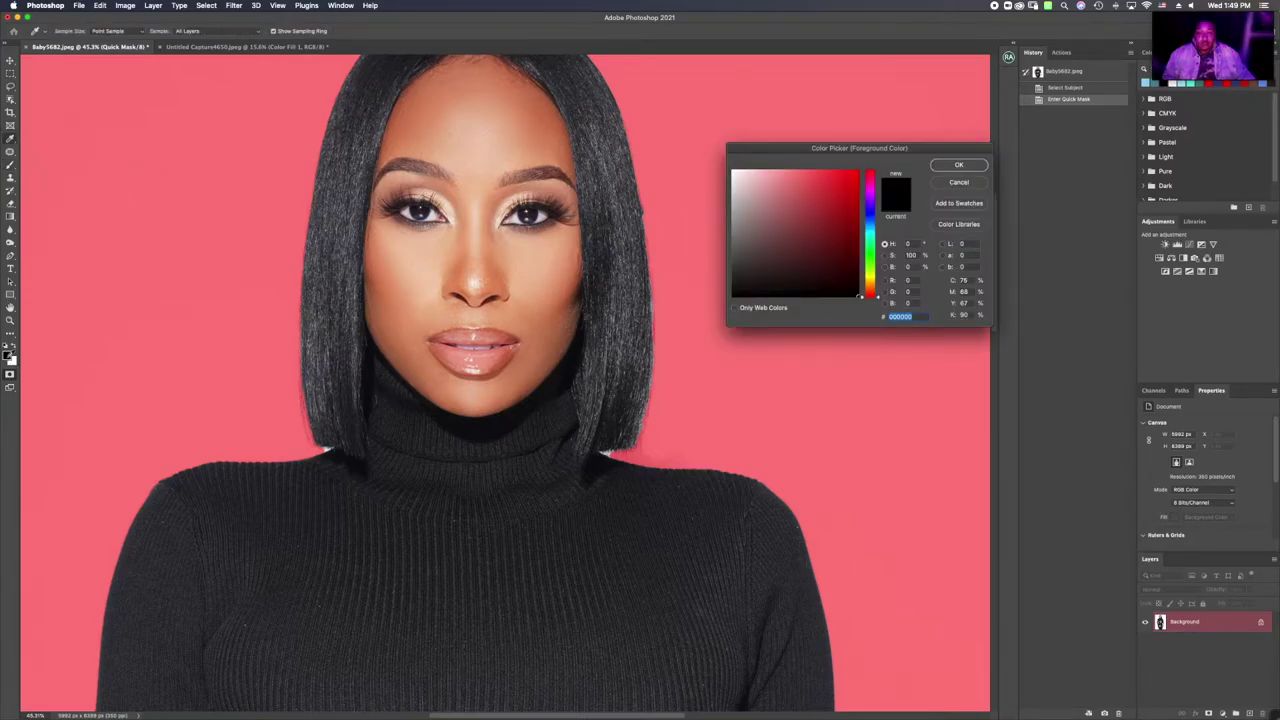
click(957, 166)
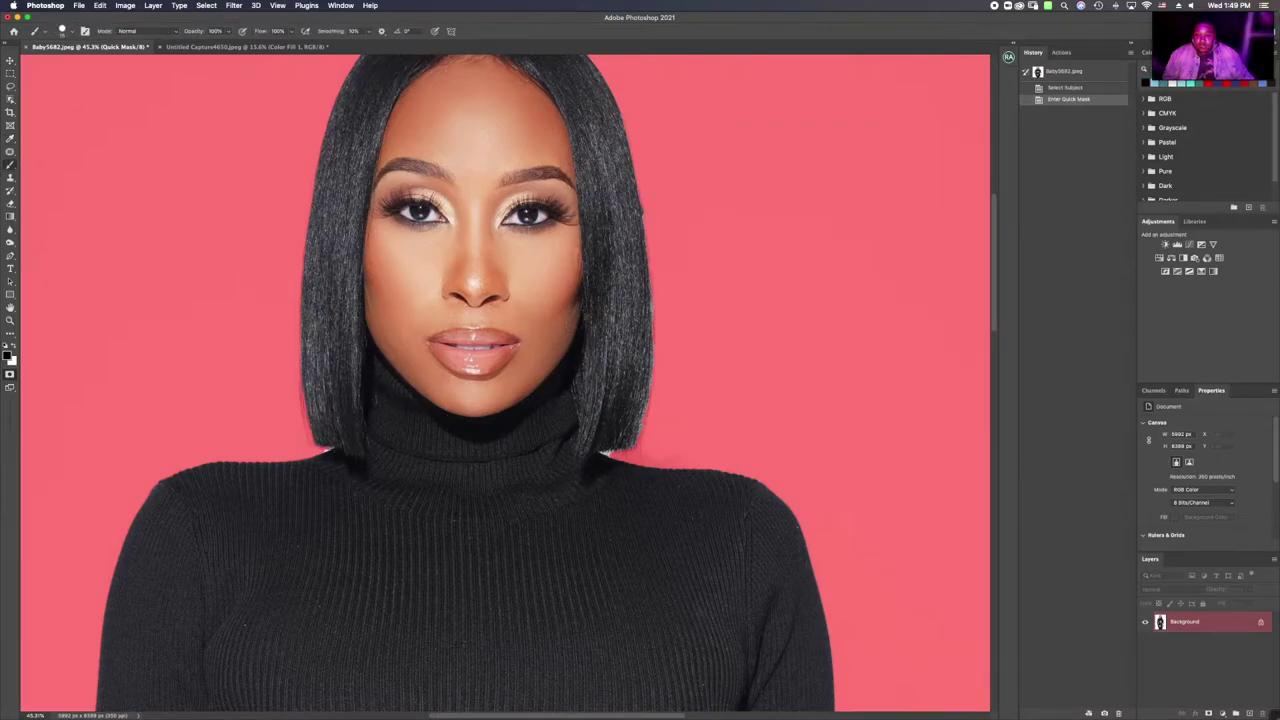
click(624, 447)
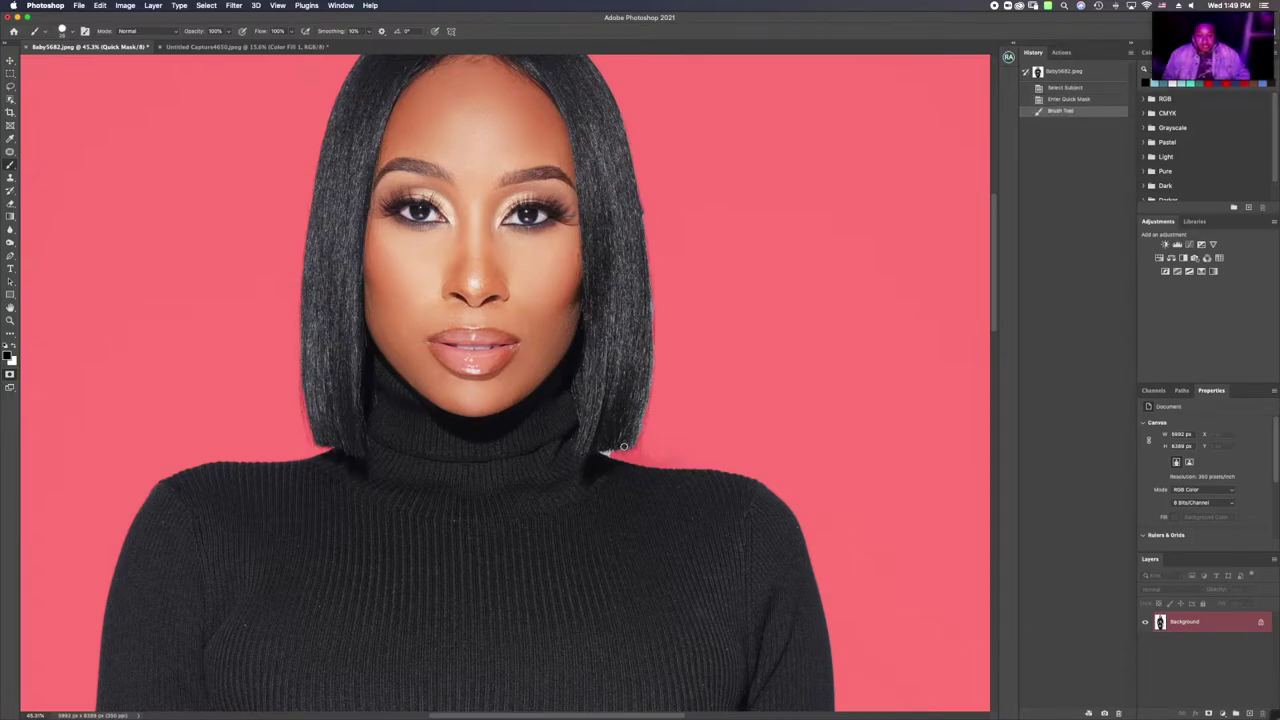
mouse_move(624, 447)
mouse_down()
mouse_move(603, 451)
mouse_move(621, 449)
mouse_up()
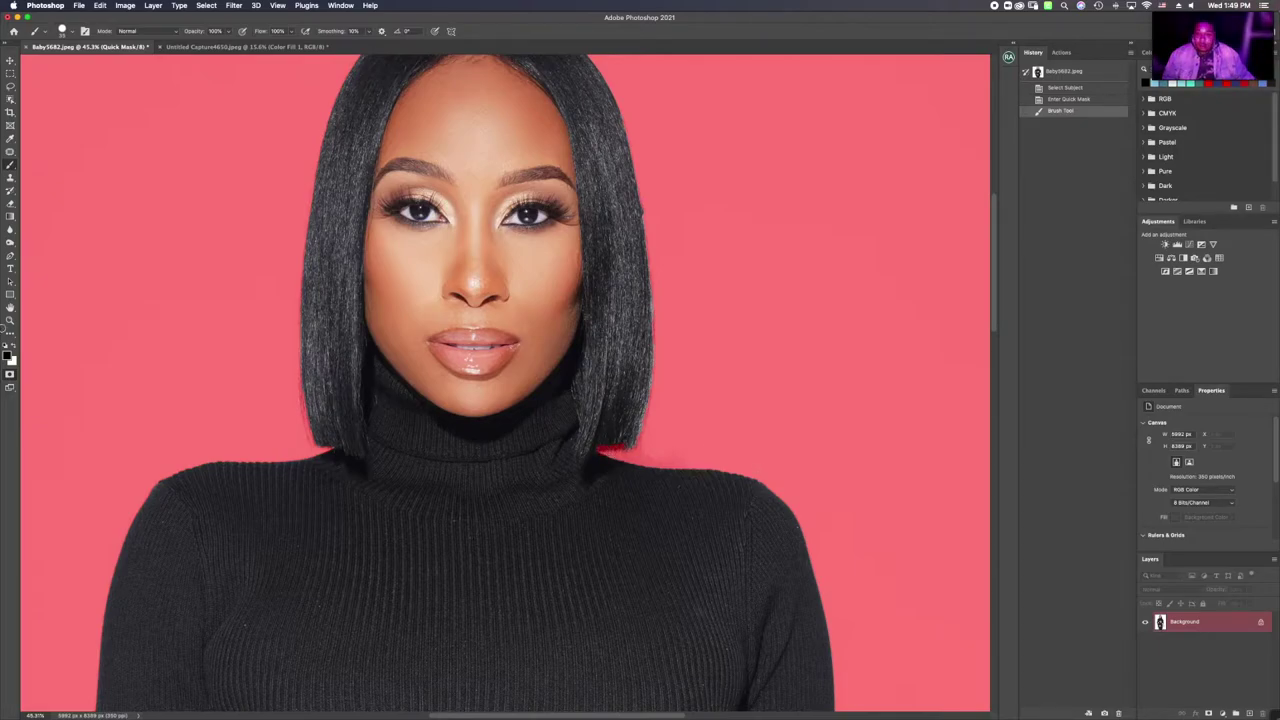
Step: Switch the foreground color to white and brush the over-masked hair ends above the shoulder back into the selection
click(8, 352)
click(732, 172)
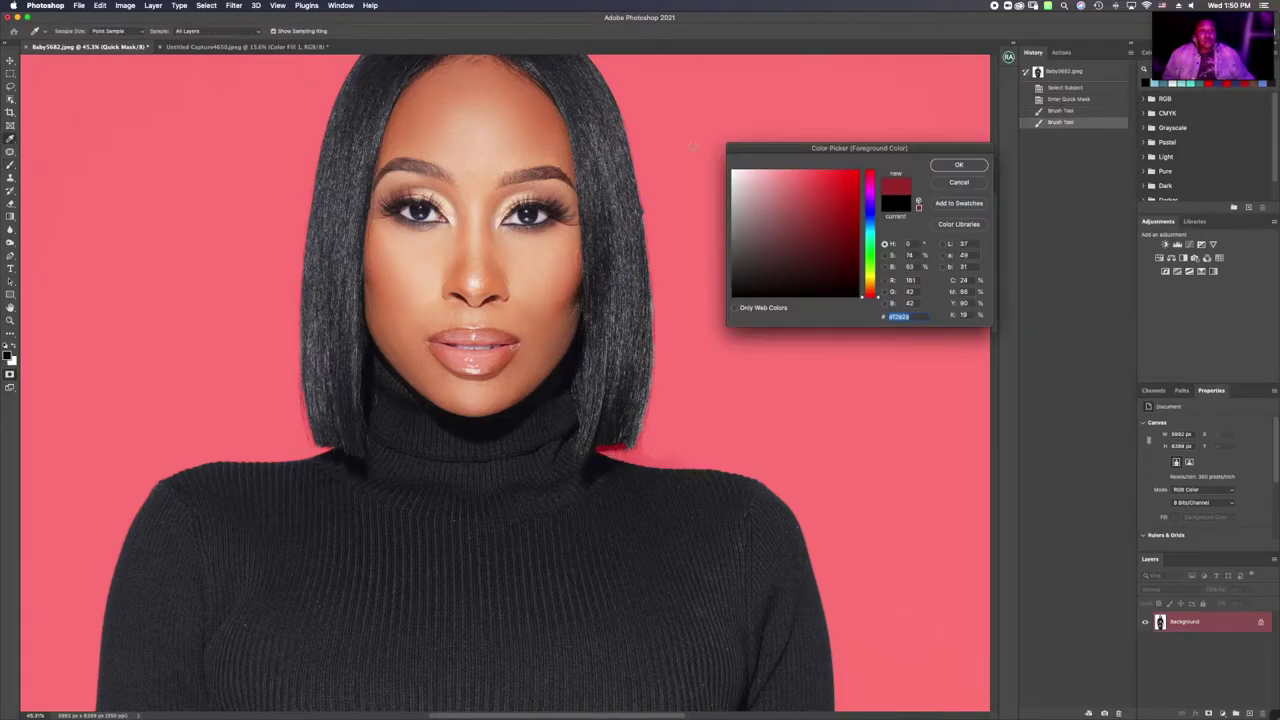
click(960, 168)
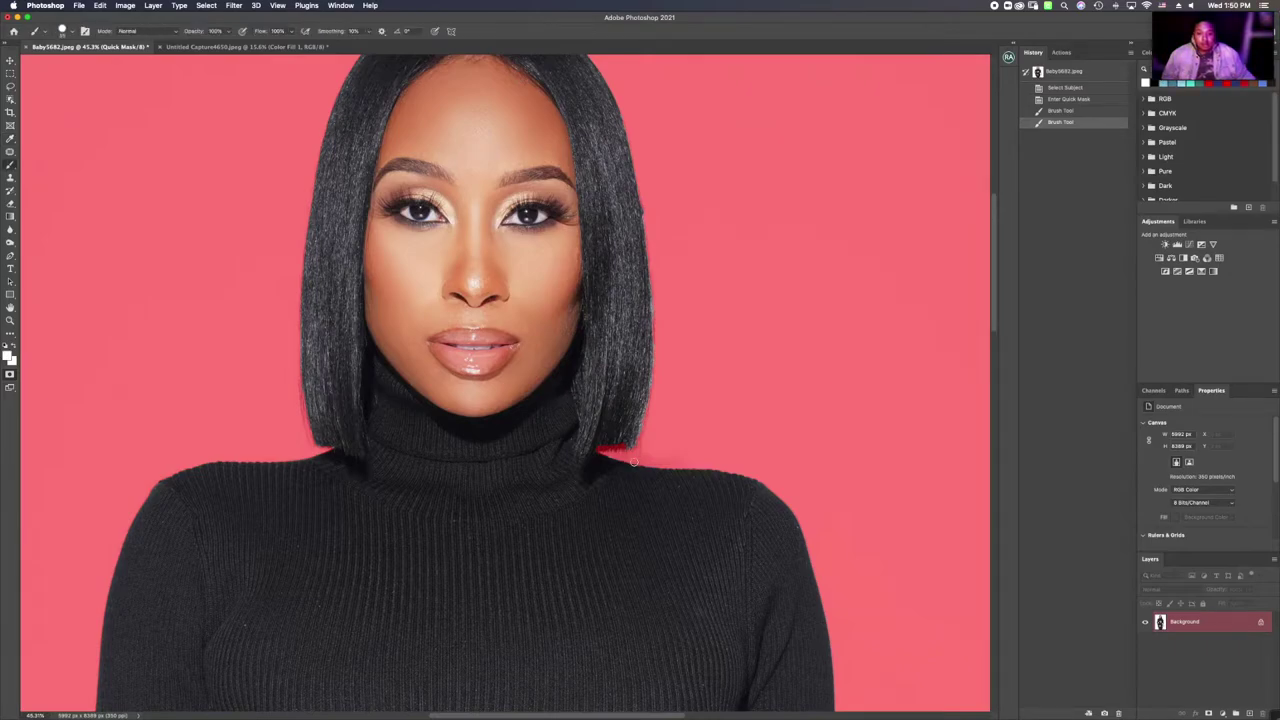
mouse_move(628, 443)
mouse_down()
mouse_move(601, 447)
mouse_move(645, 443)
mouse_up()
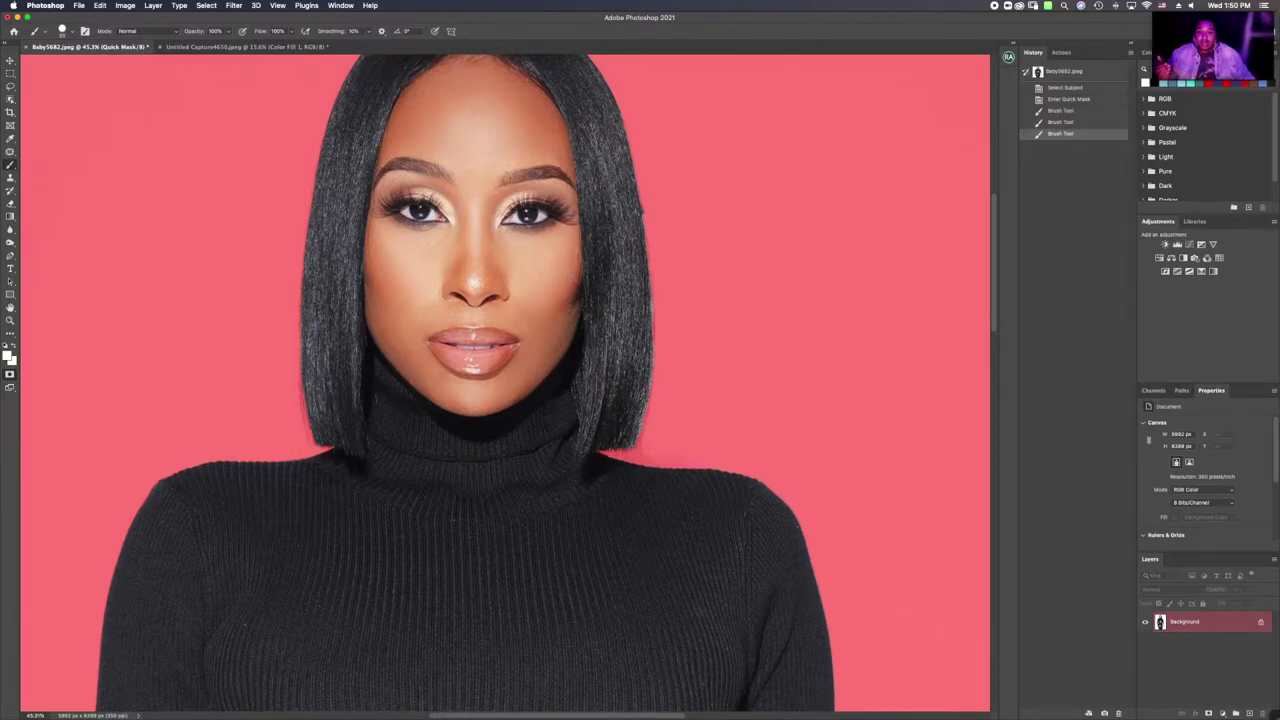
Step: Mask the small background slivers around the sleeve folds and between arm and torso with a smaller black brush
scroll(571, 279, down, 10)
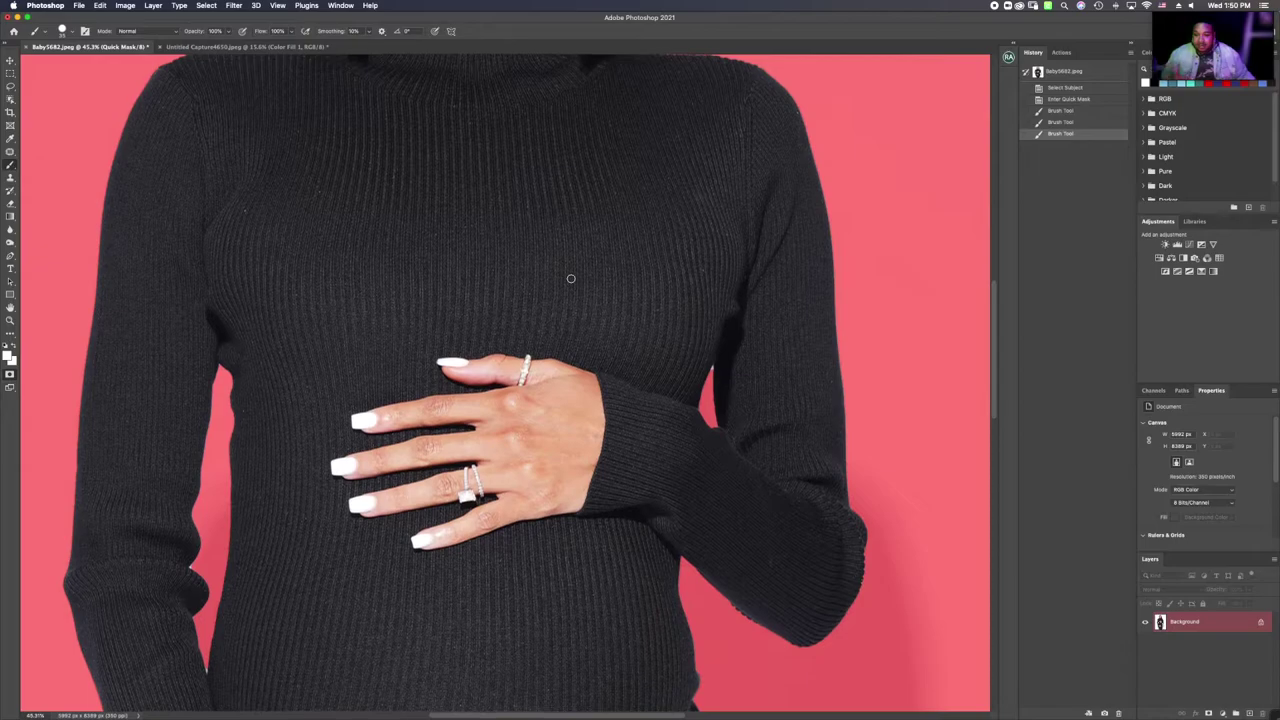
scroll(571, 279, down, 2)
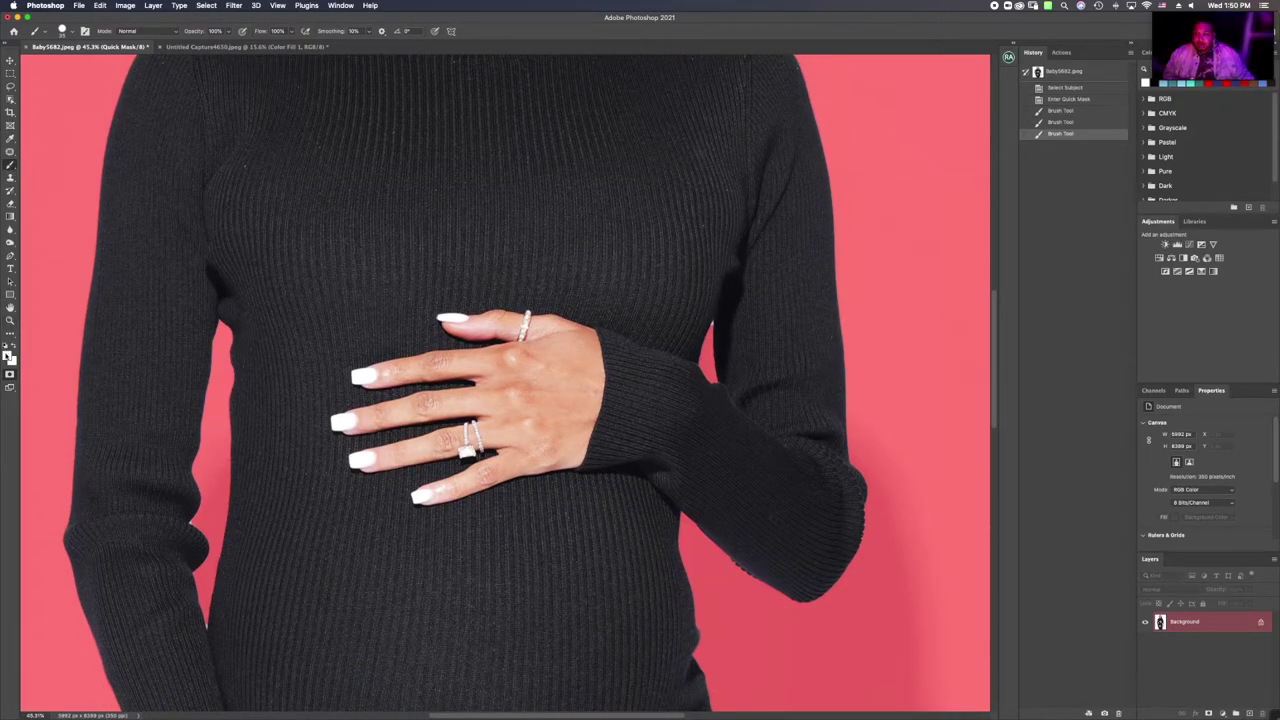
click(8, 355)
drag(760, 266, 862, 300)
click(958, 166)
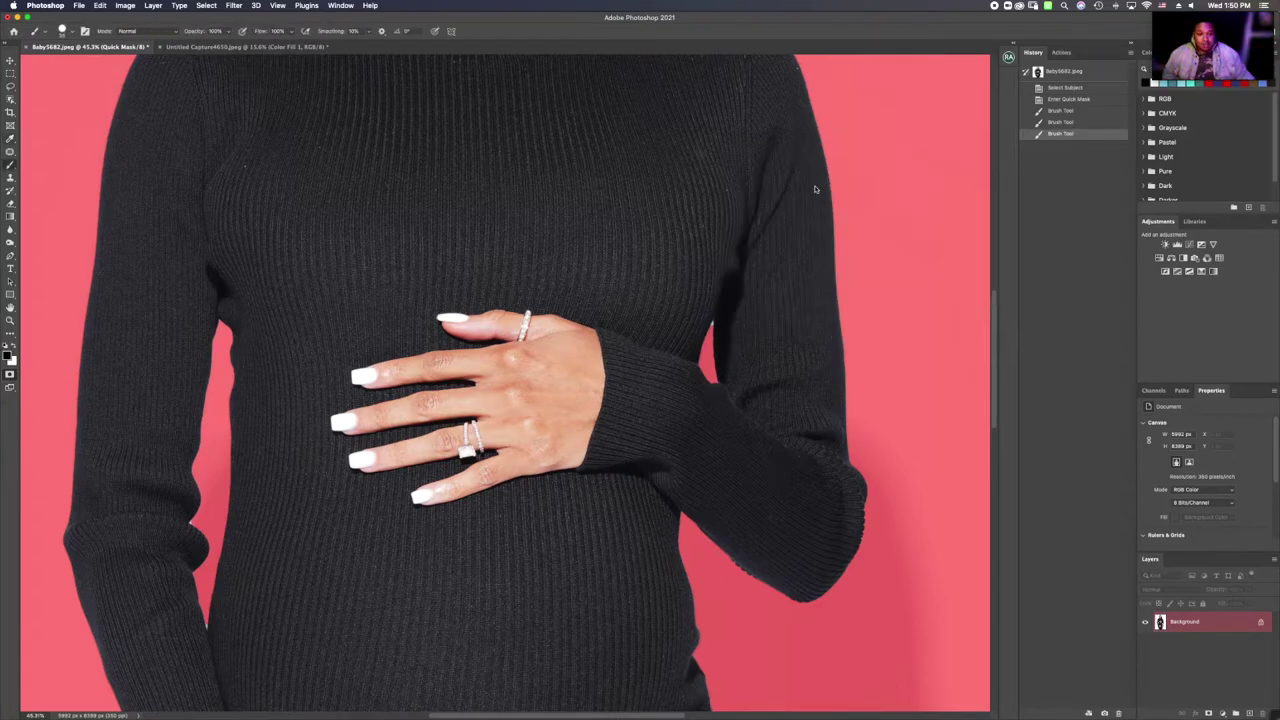
key(bracketleft)
key(bracketleft)
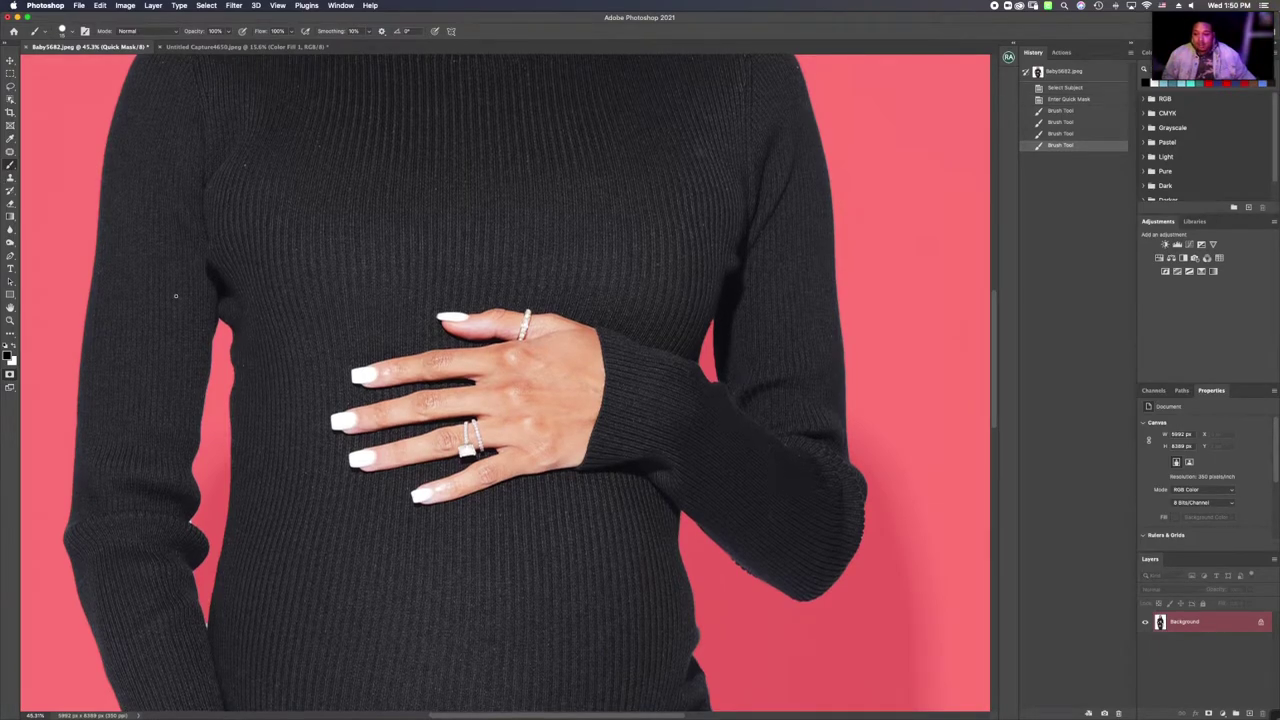
scroll(175, 377, down, 3)
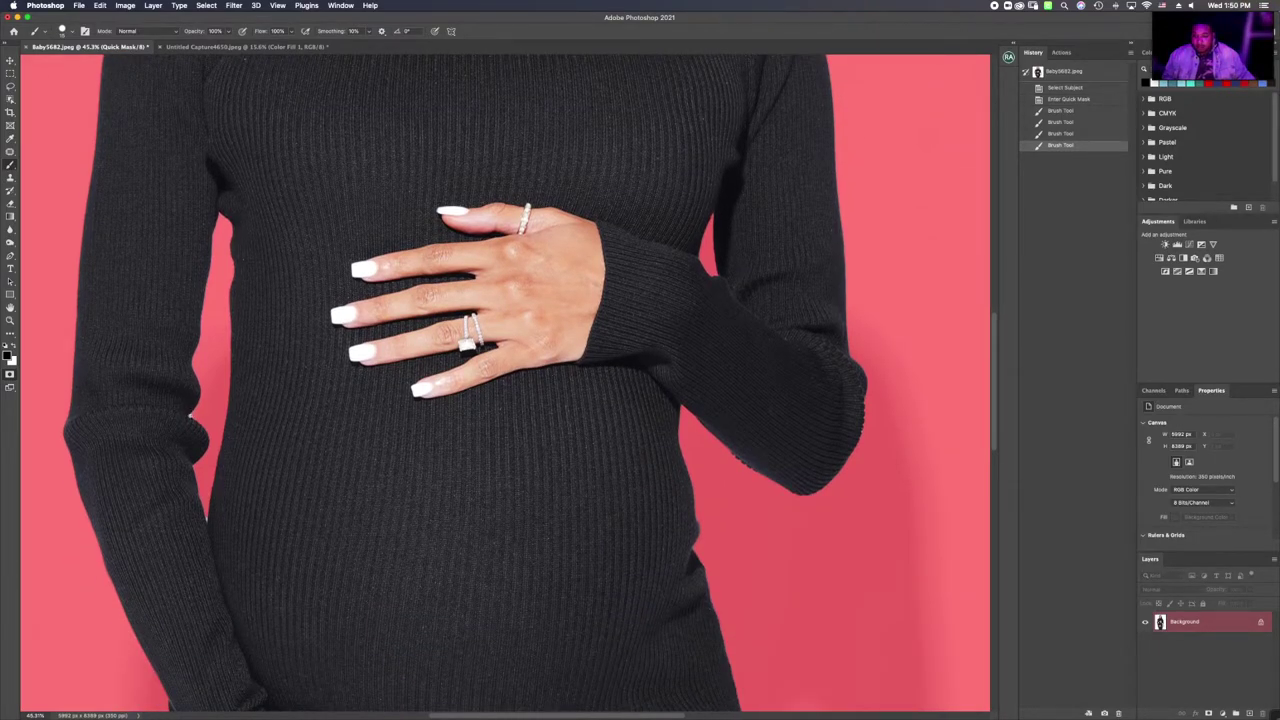
click(190, 415)
scroll(205, 486, down, 1)
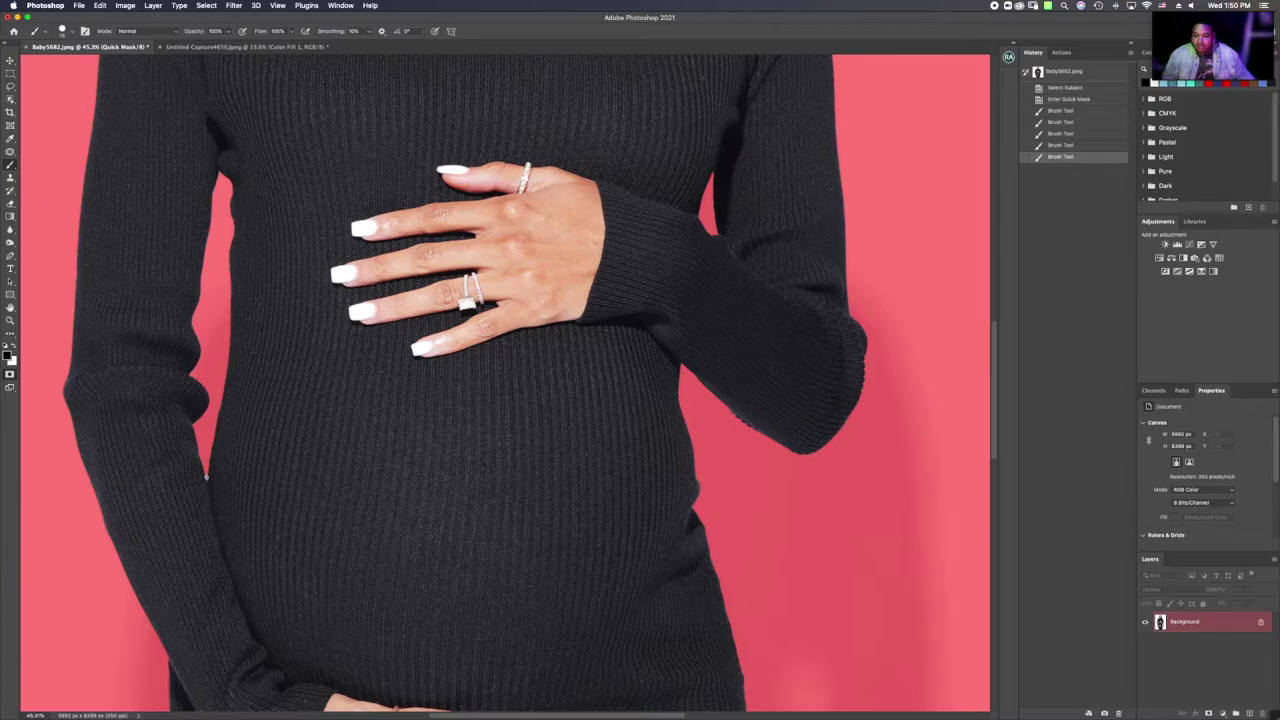
click(207, 478)
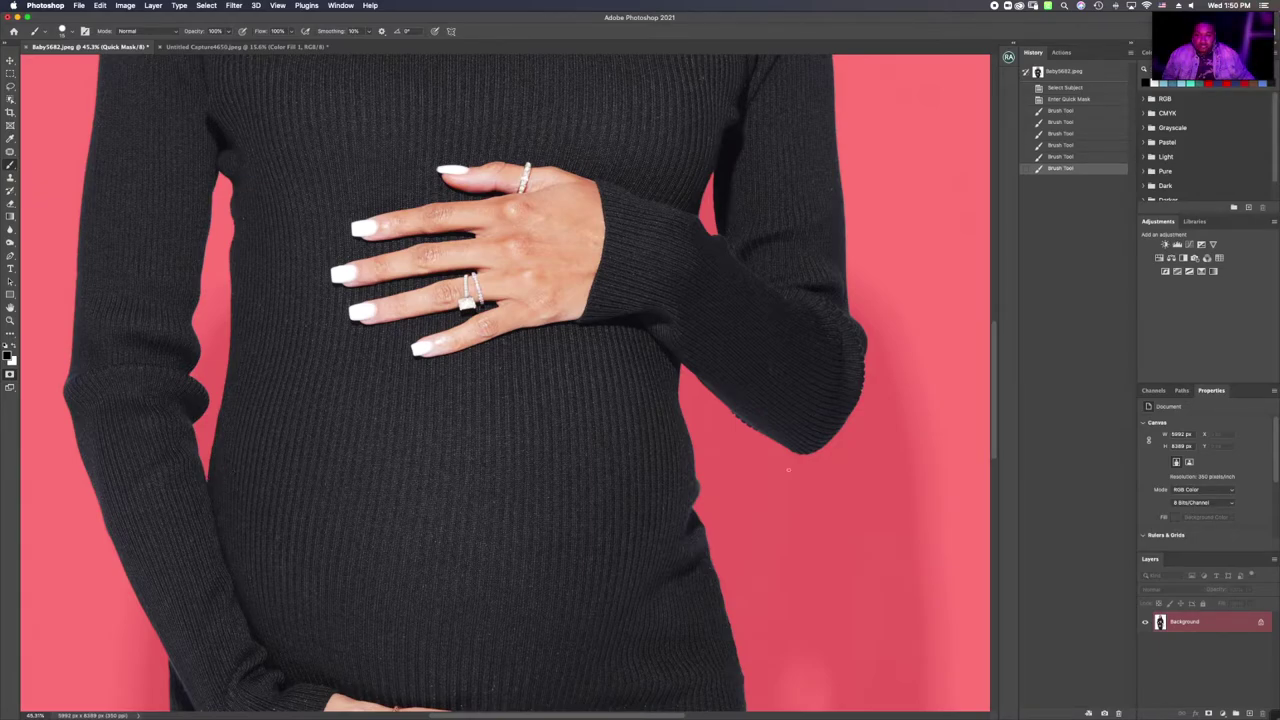
Step: Inspect the lower dress edges, fit the whole photo in view, and exit Quick Mask to load the selection
scroll(796, 467, down, 2)
scroll(196, 382, down, 14)
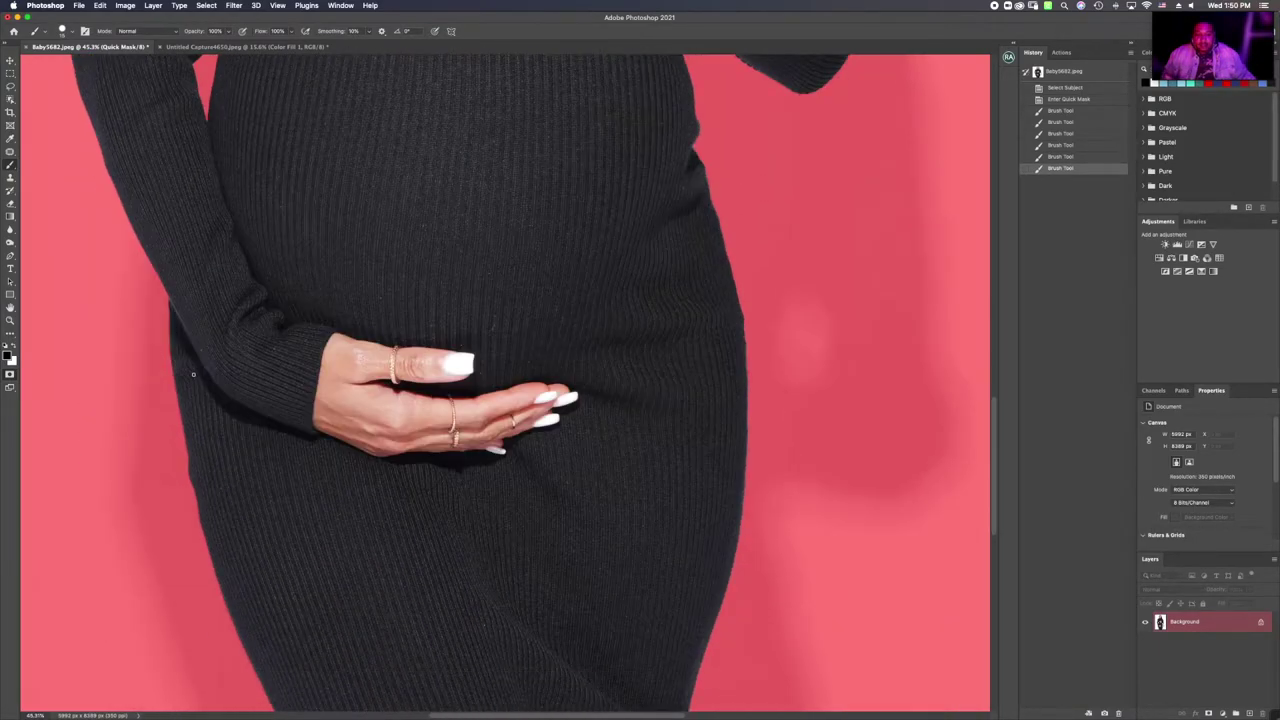
key(z)
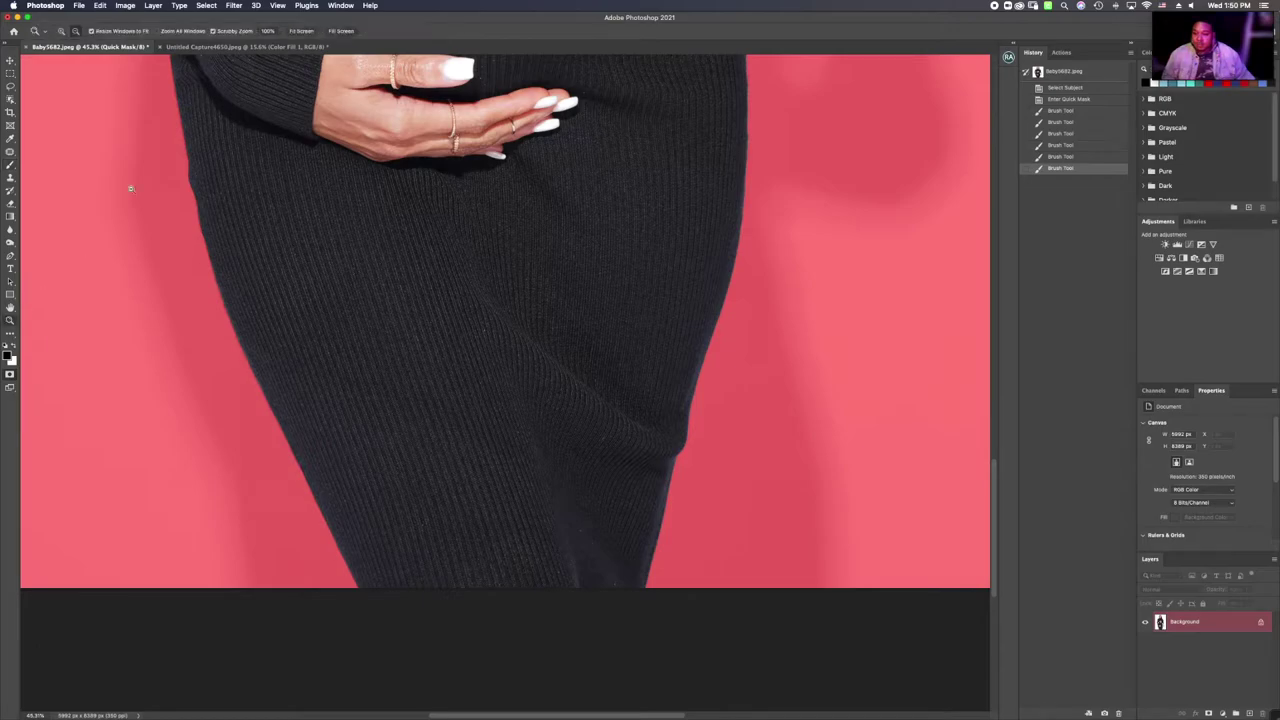
click(313, 35)
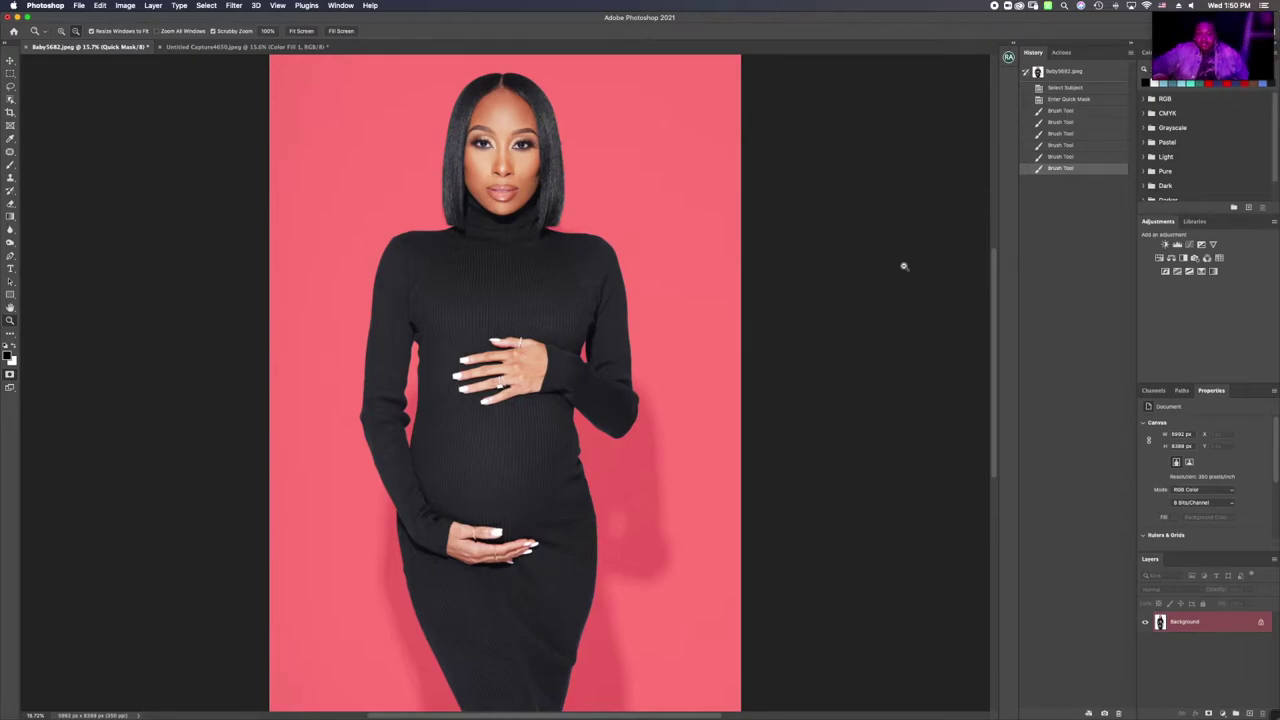
key(q)
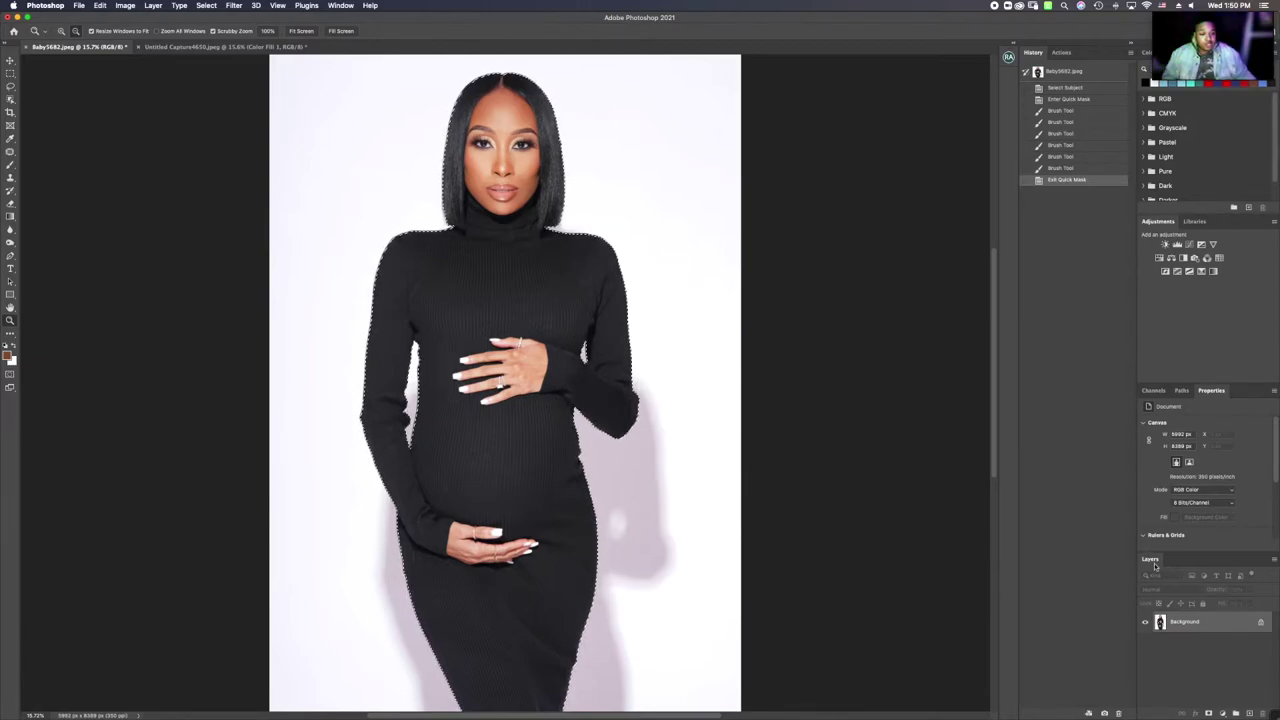
Step: Add a Solid Color fill layer from the subject selection with a medium blue, H 212, S 50%, B 76%
click(1222, 714)
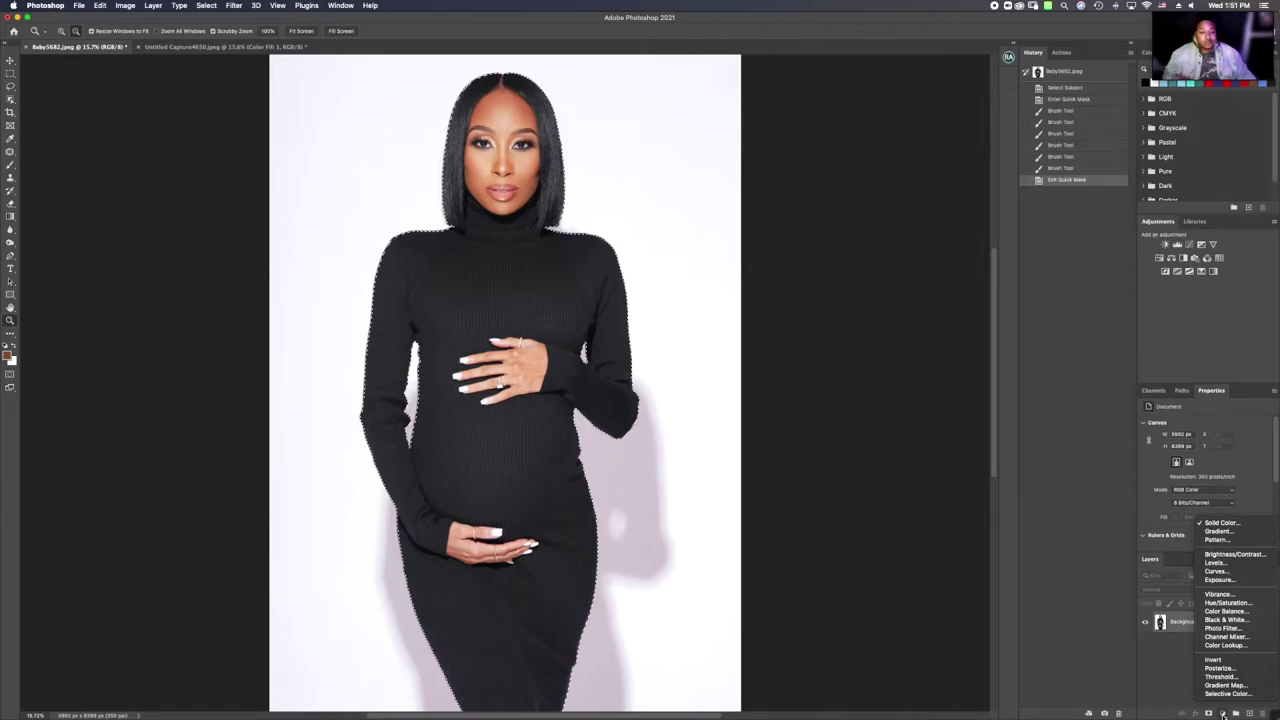
click(1228, 525)
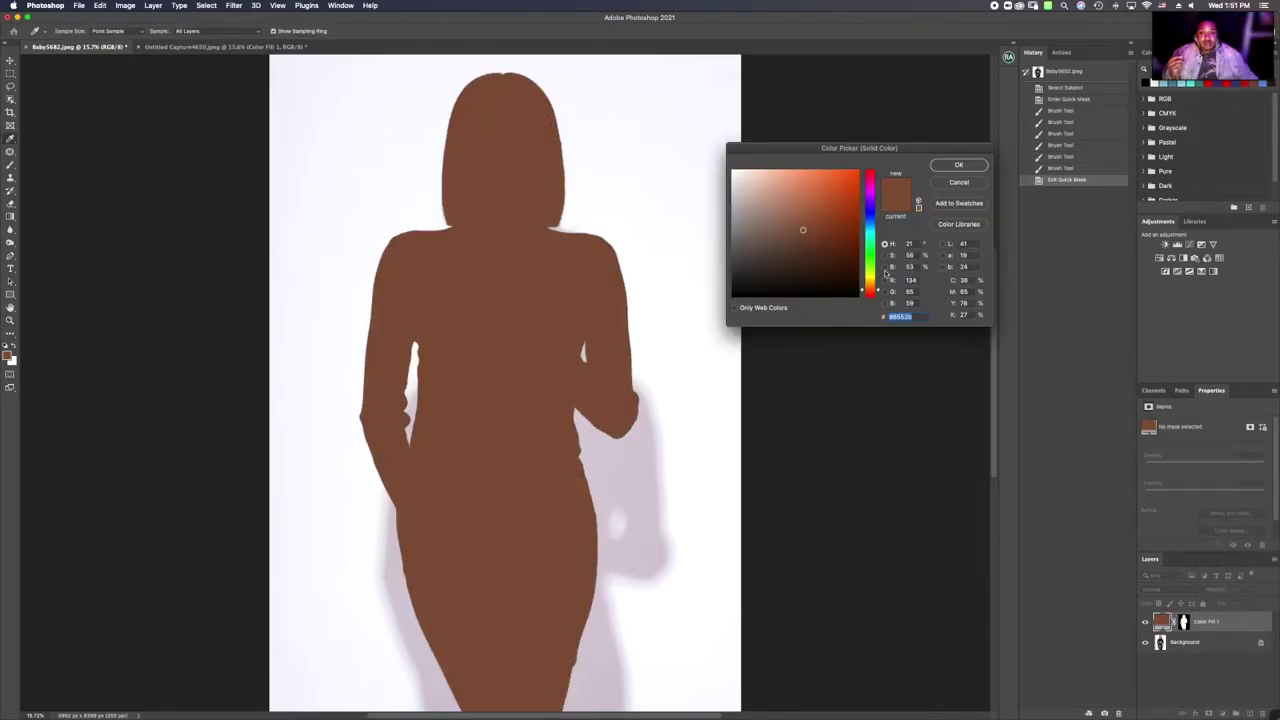
mouse_move(855, 233)
mouse_down()
mouse_move(832, 203)
mouse_move(786, 190)
mouse_up()
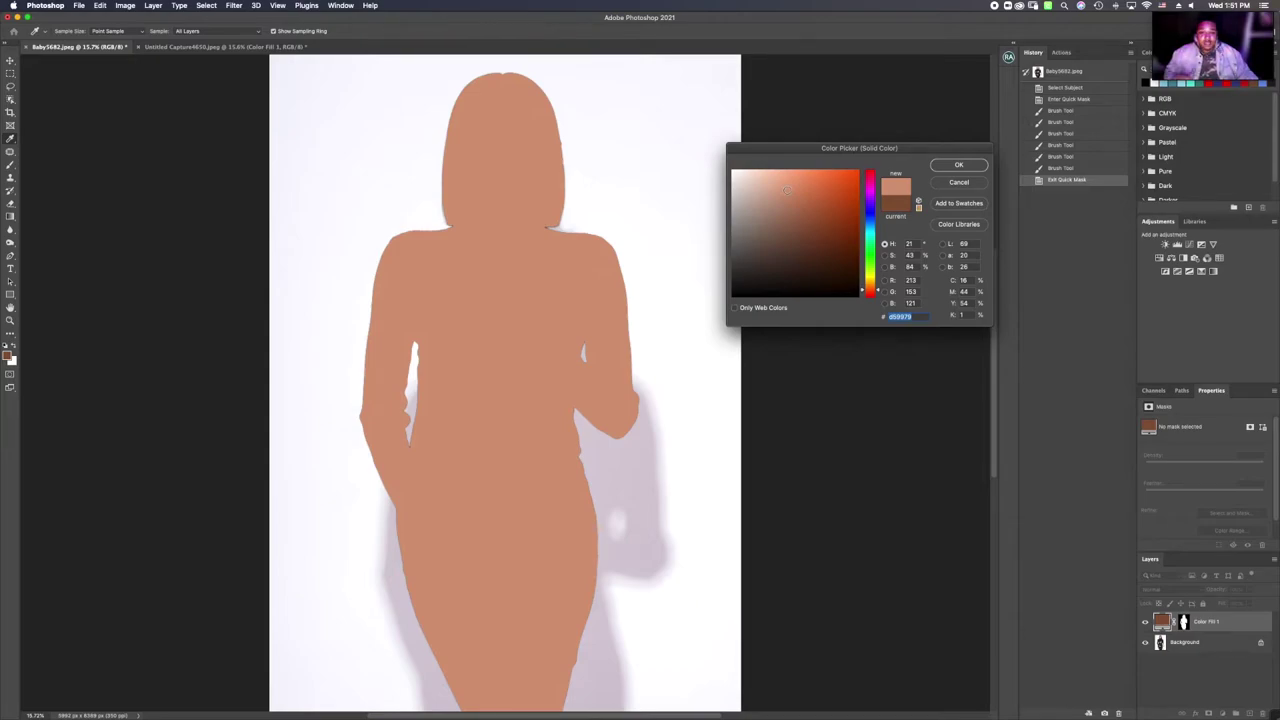
drag(786, 190, 886, 197)
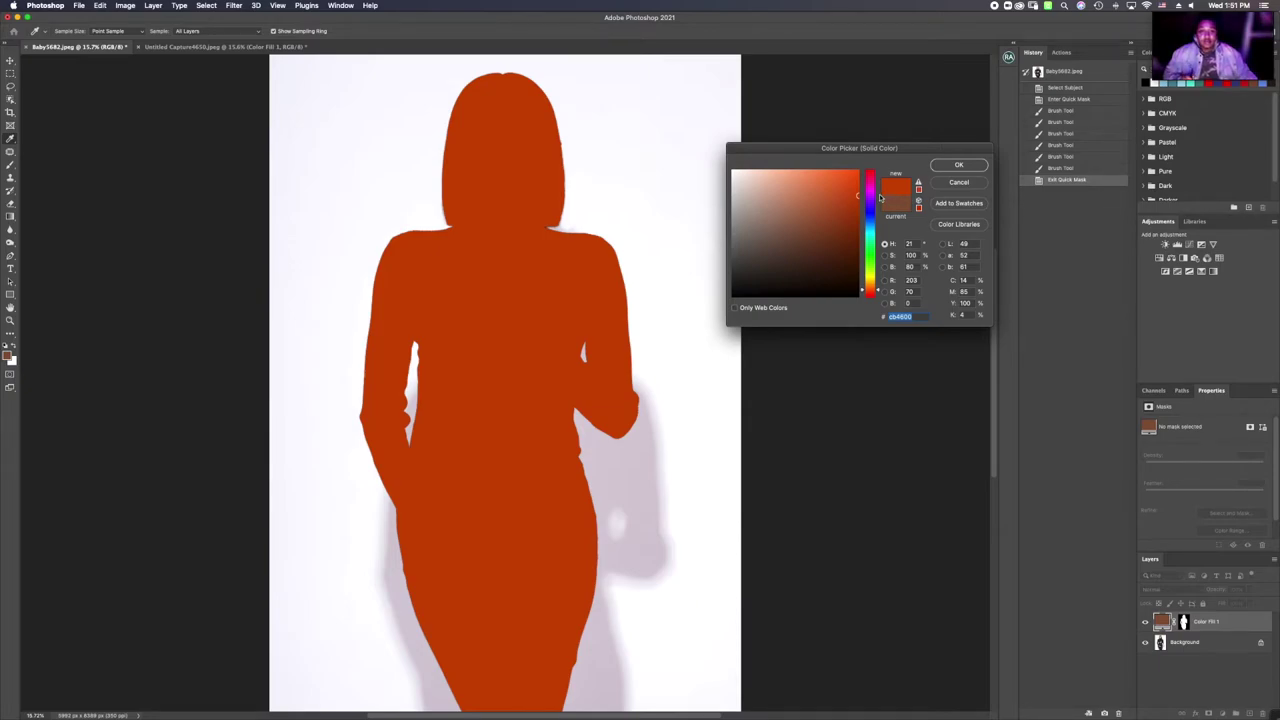
mouse_move(857, 195)
mouse_down()
mouse_move(734, 190)
mouse_move(800, 200)
mouse_up()
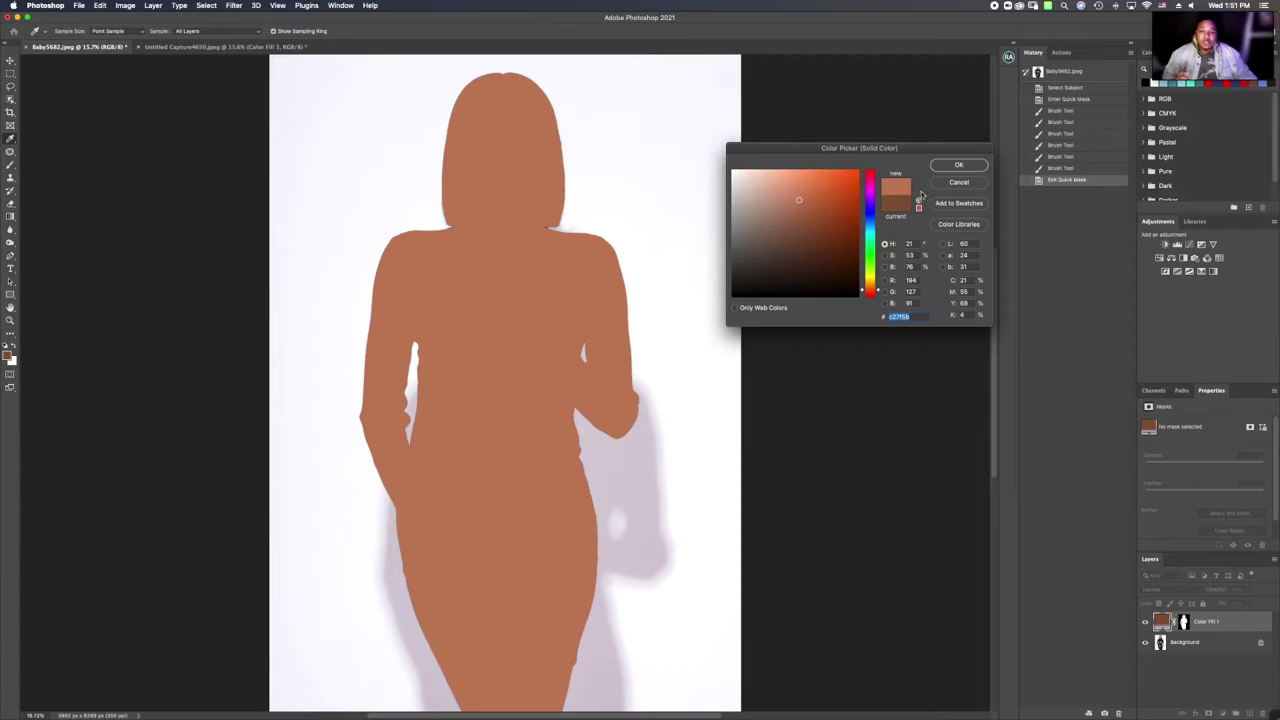
drag(876, 214, 876, 222)
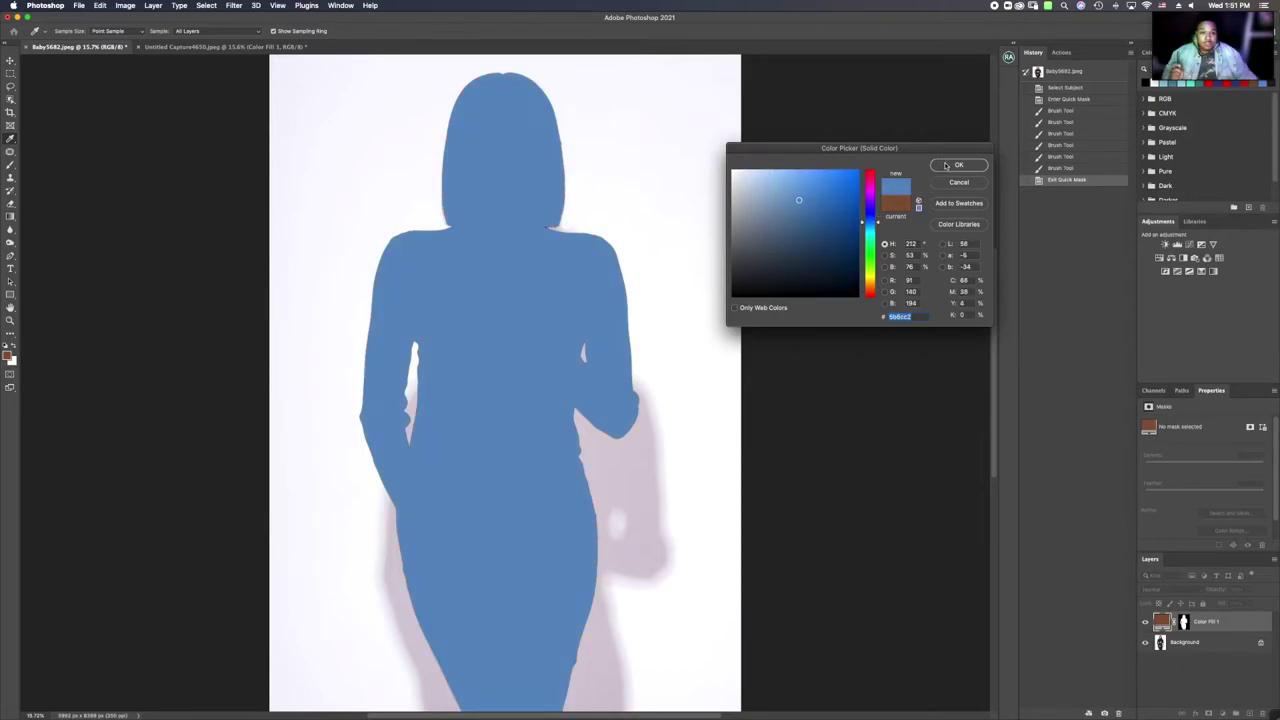
click(795, 200)
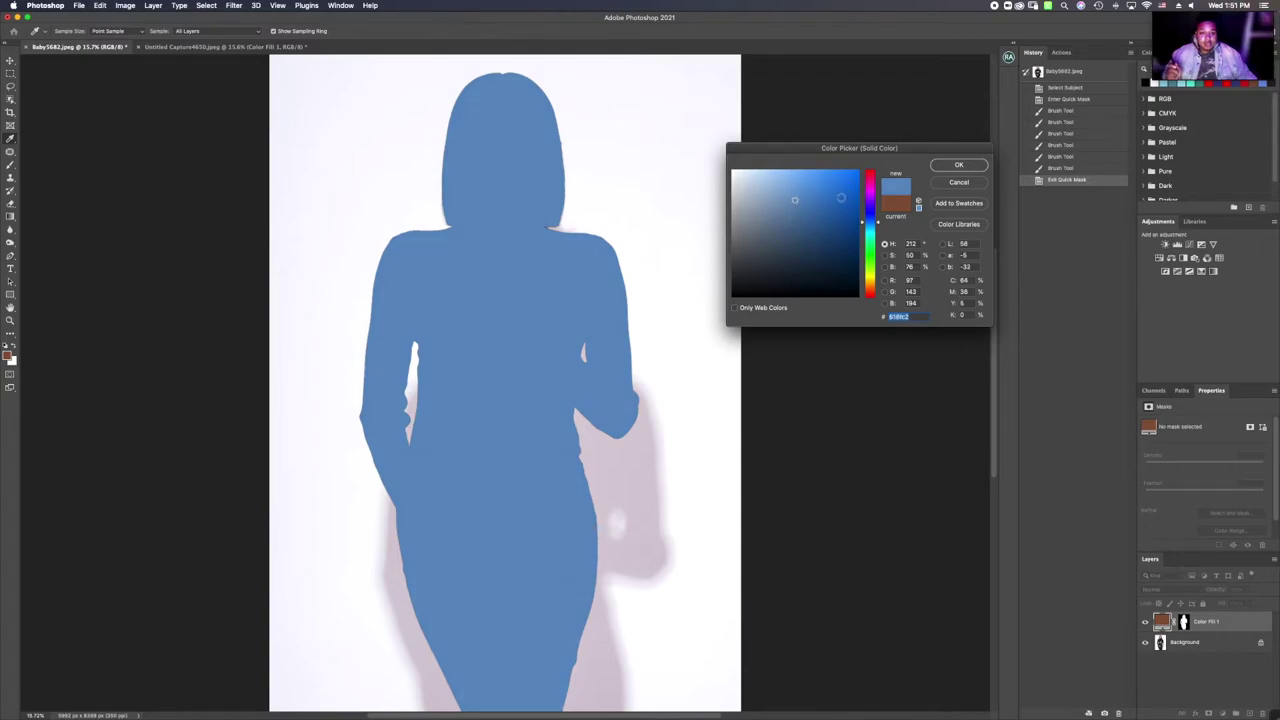
click(955, 166)
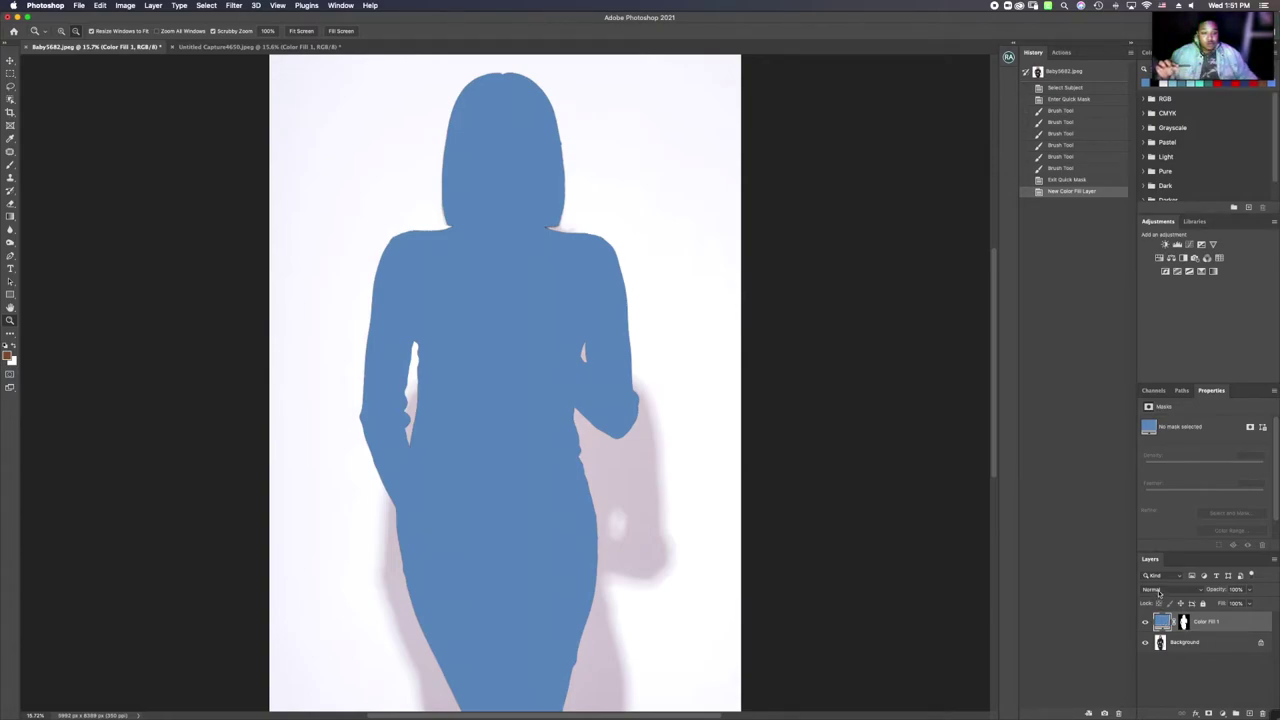
Step: Invert the color fill layer's mask so the blue covers the background, and set the layer's blending mode to Multiply
click(1159, 590)
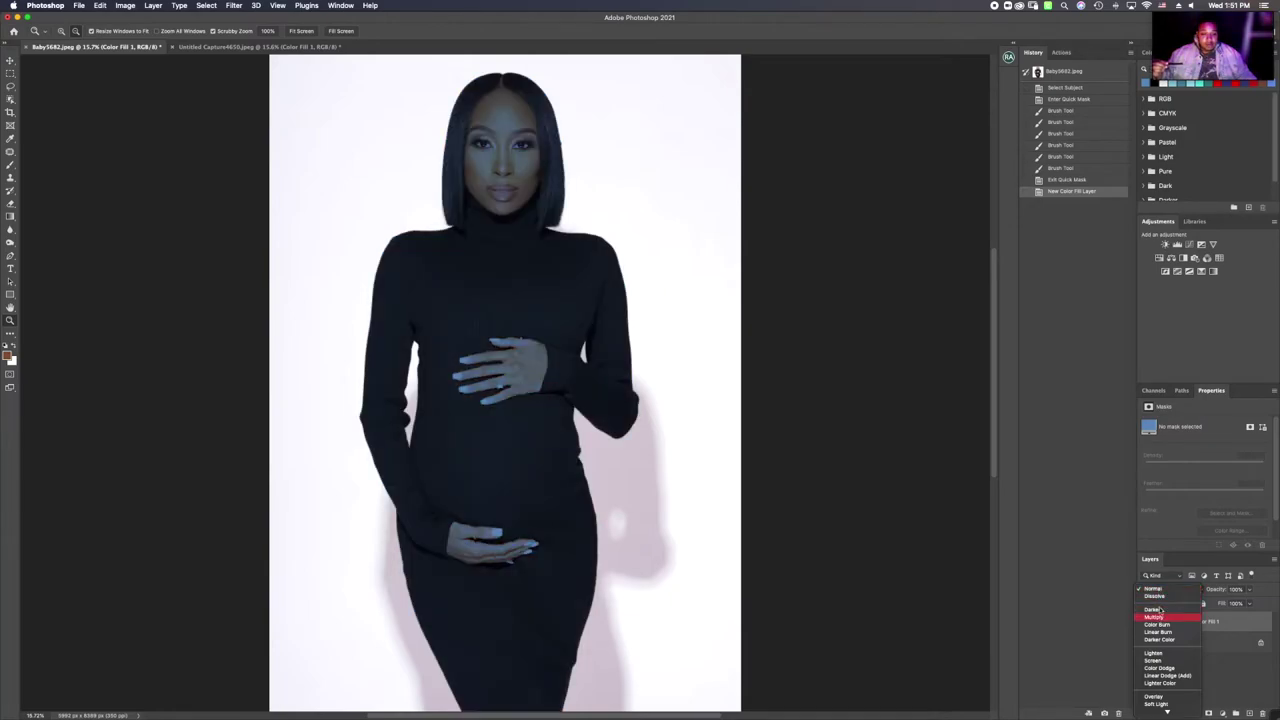
click(1256, 641)
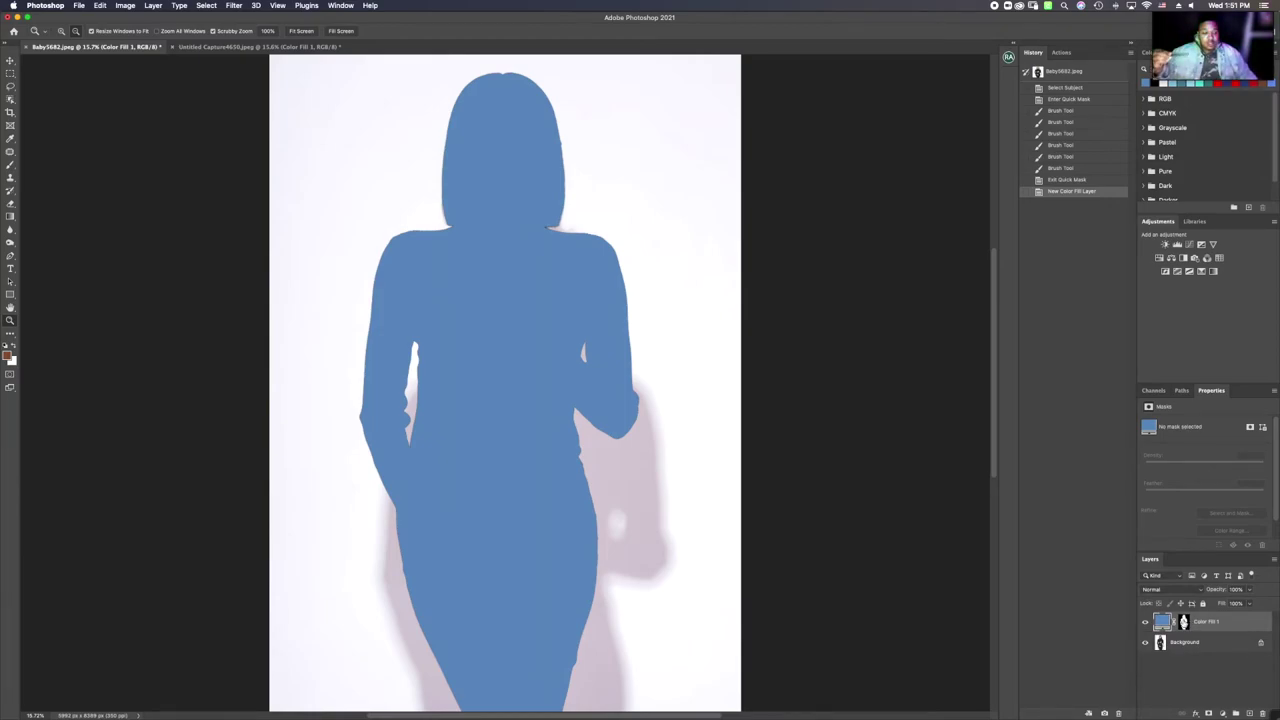
click(1184, 622)
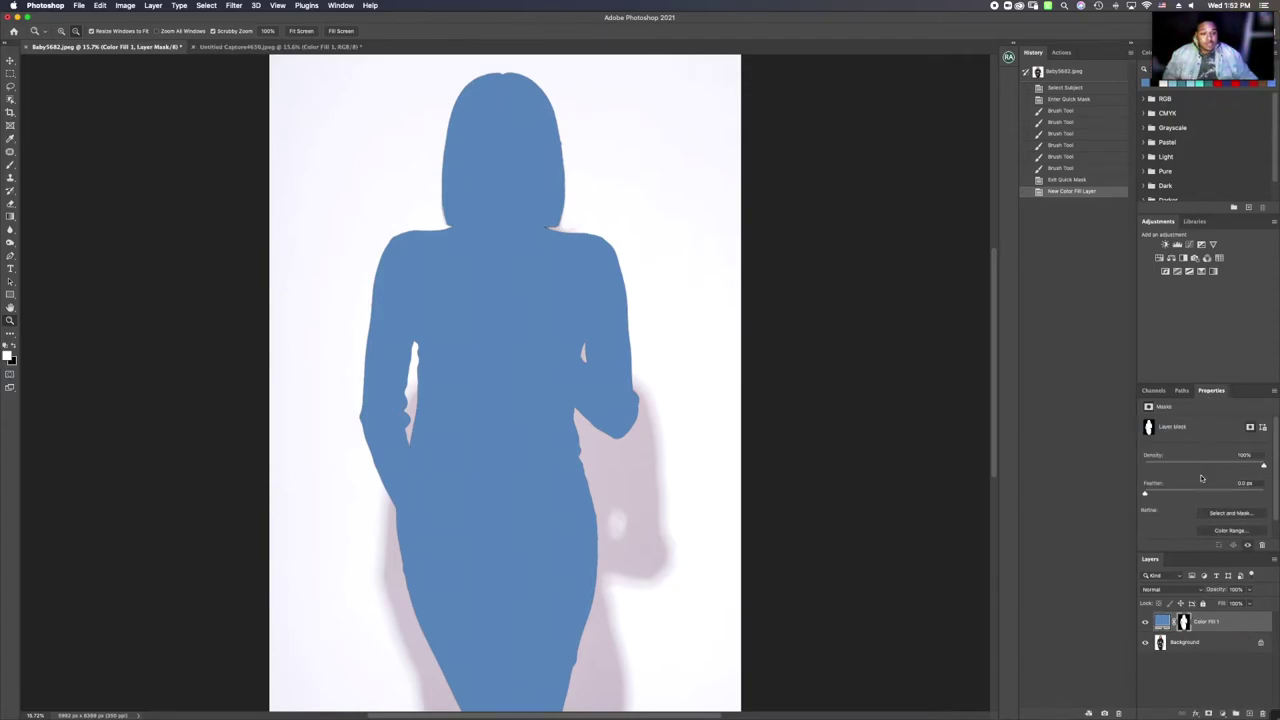
scroll(1206, 488, down, 1)
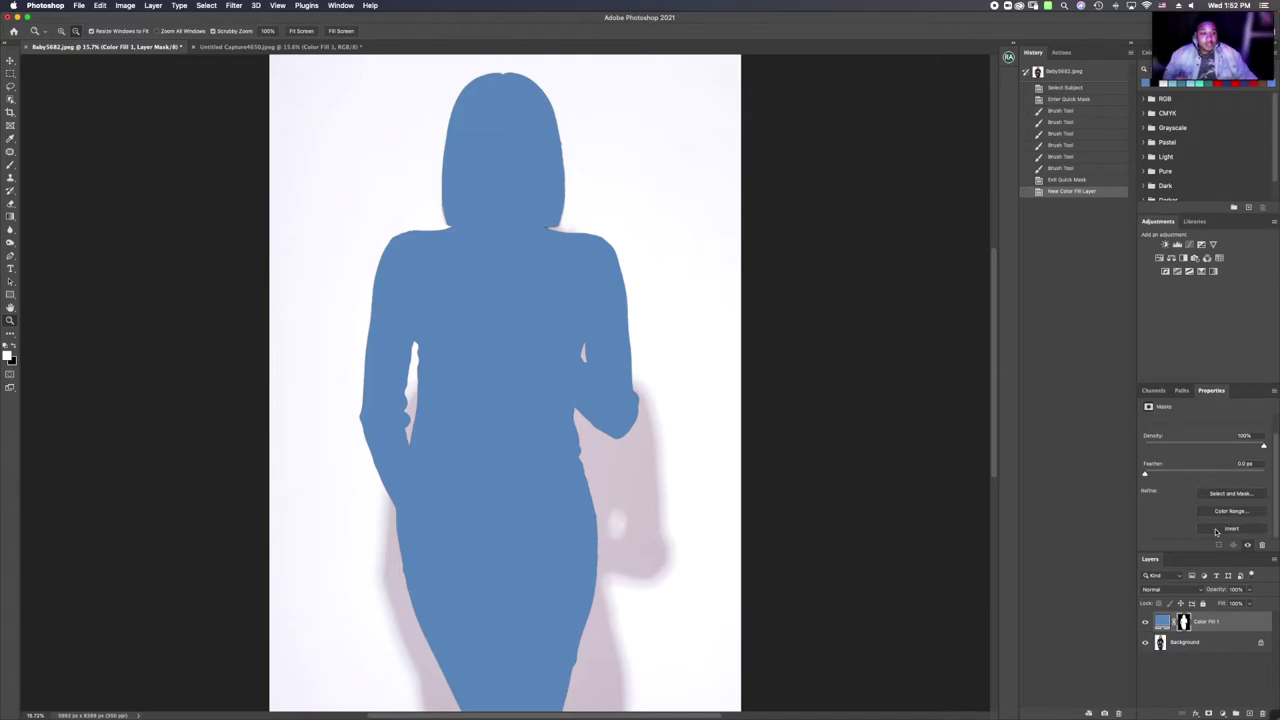
click(1216, 529)
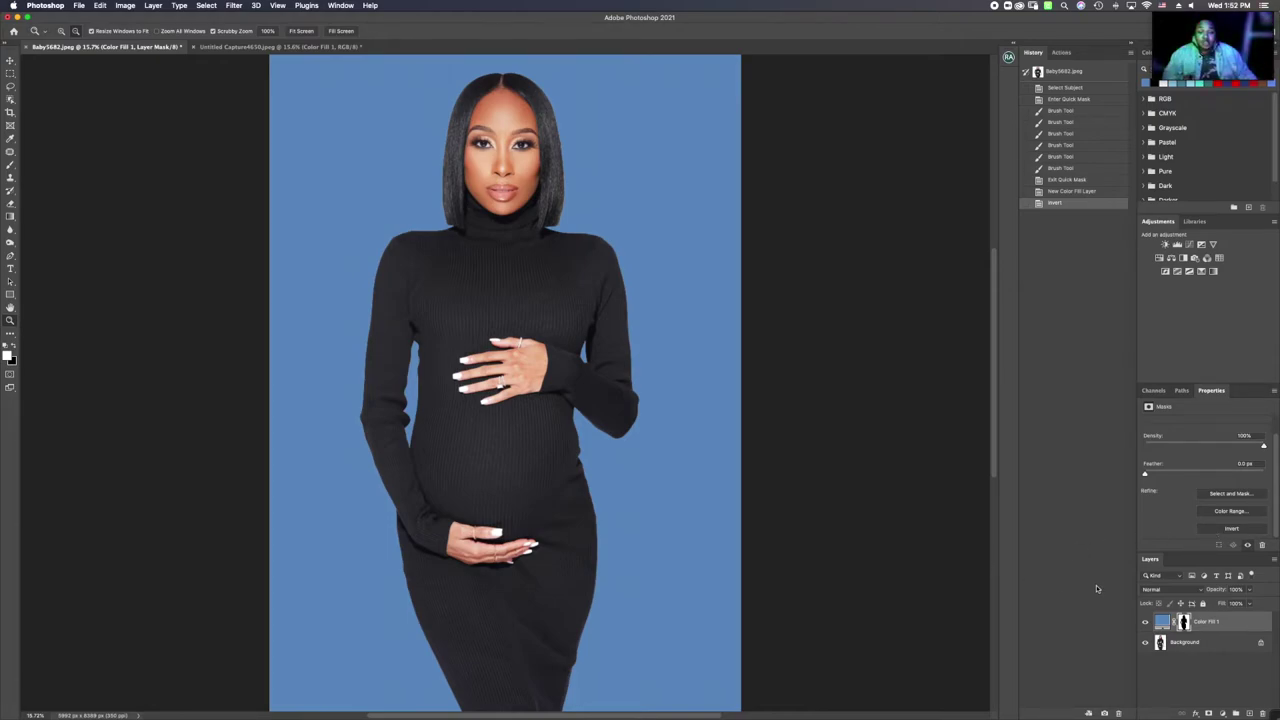
click(1160, 591)
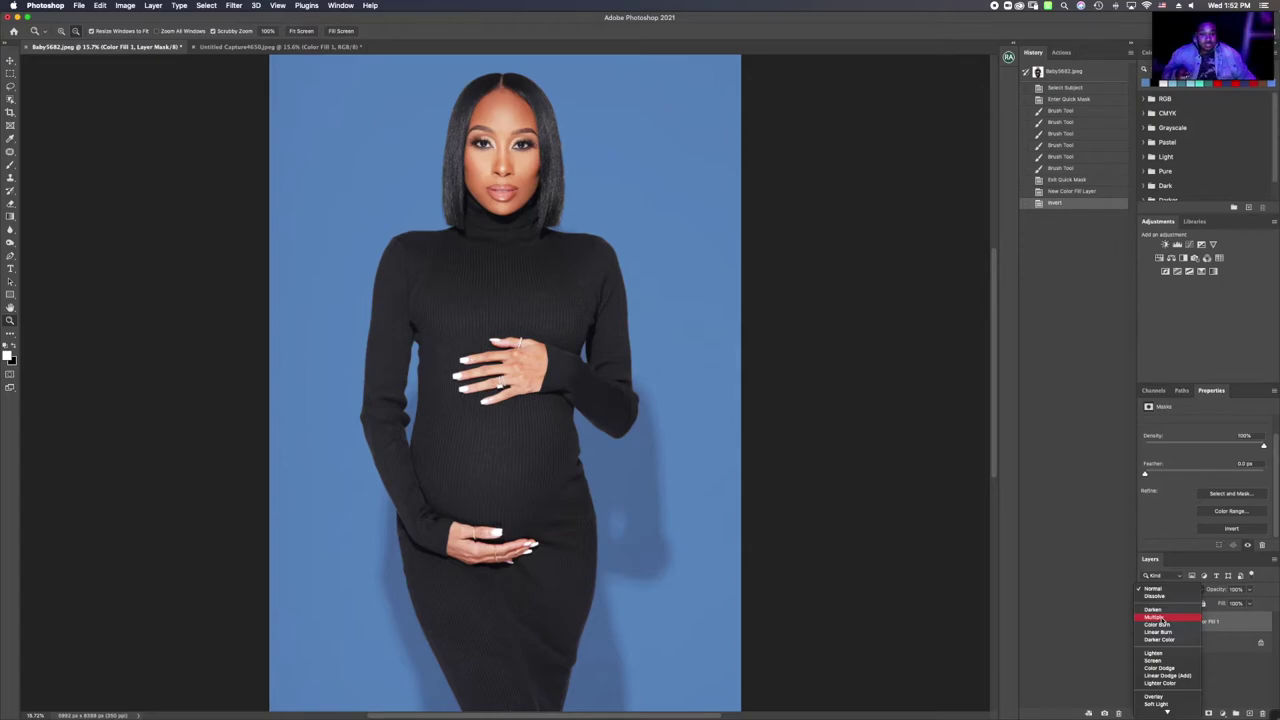
click(1162, 619)
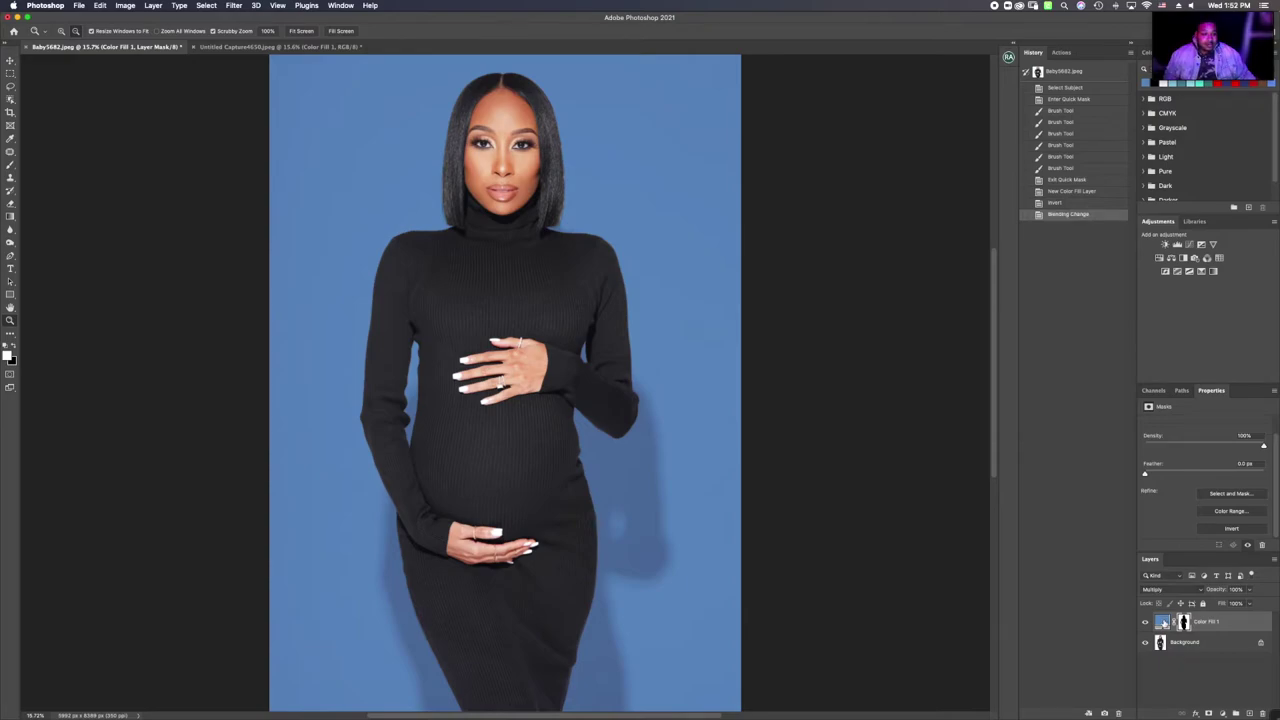
Step: Preview light blue and golden yellow for the background fill, and set its color to light violet, H 291, S 33%, B 90%
double_click(1162, 621)
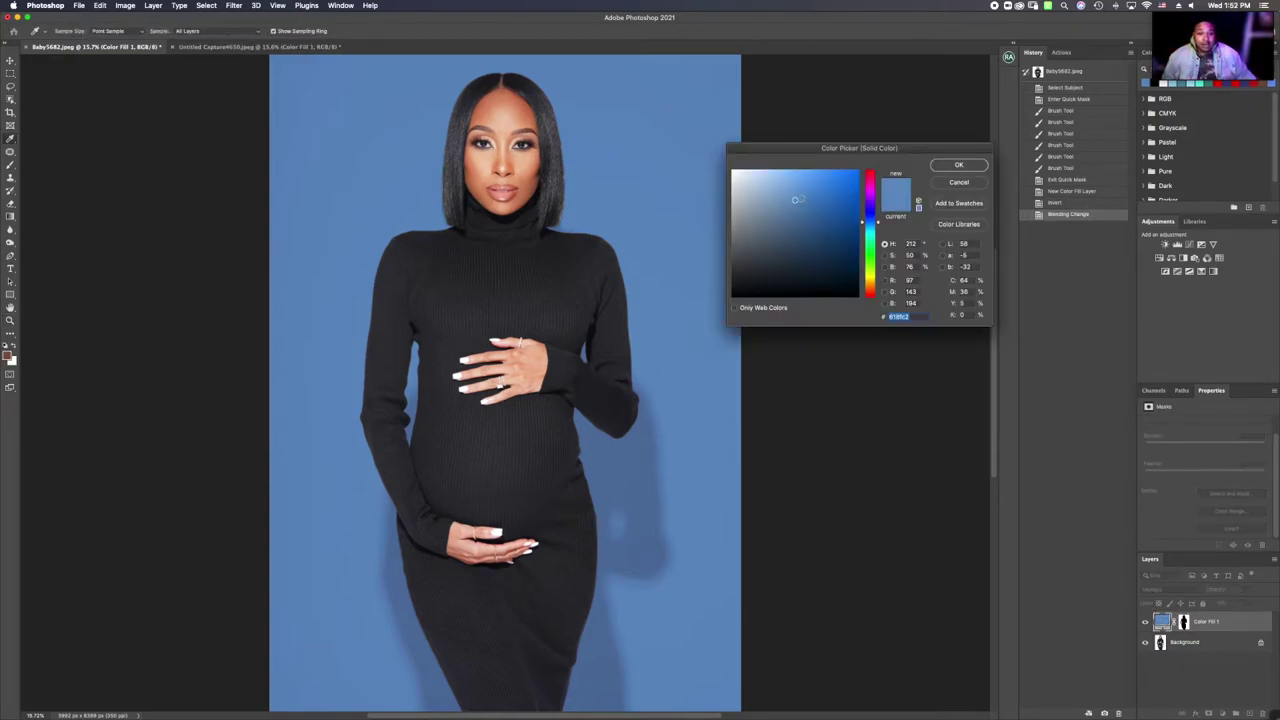
click(787, 193)
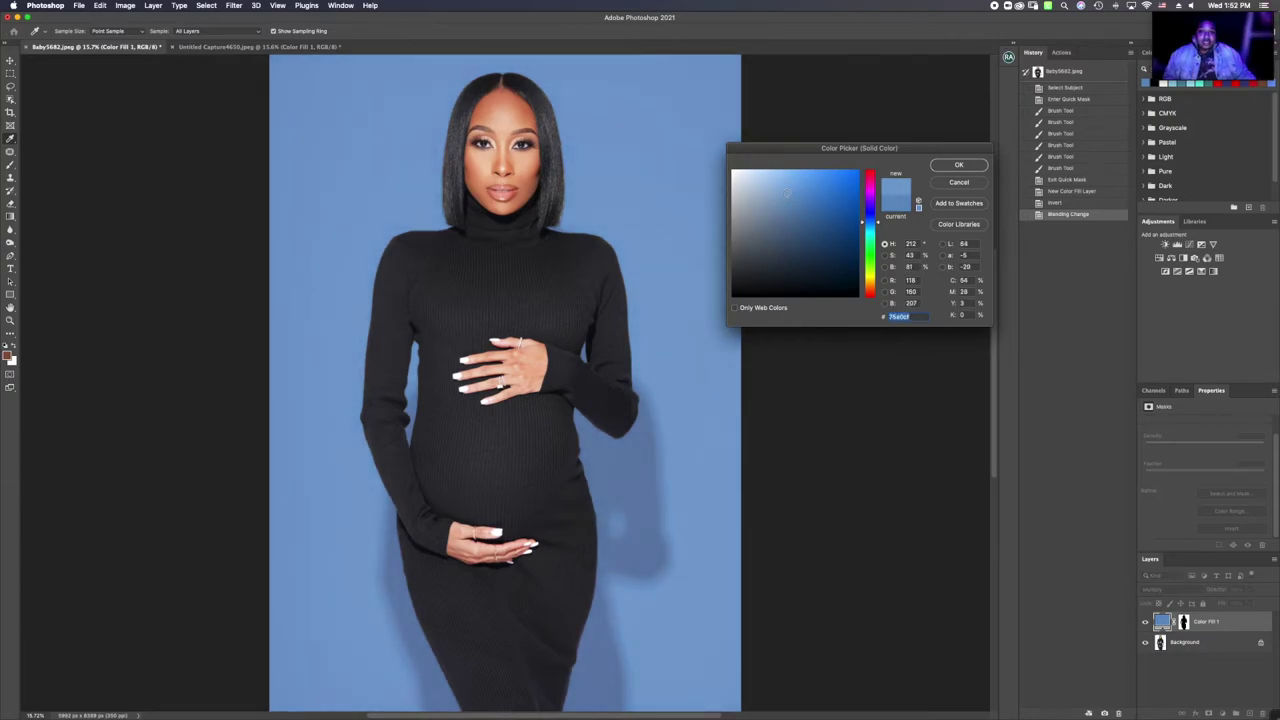
drag(787, 193, 776, 189)
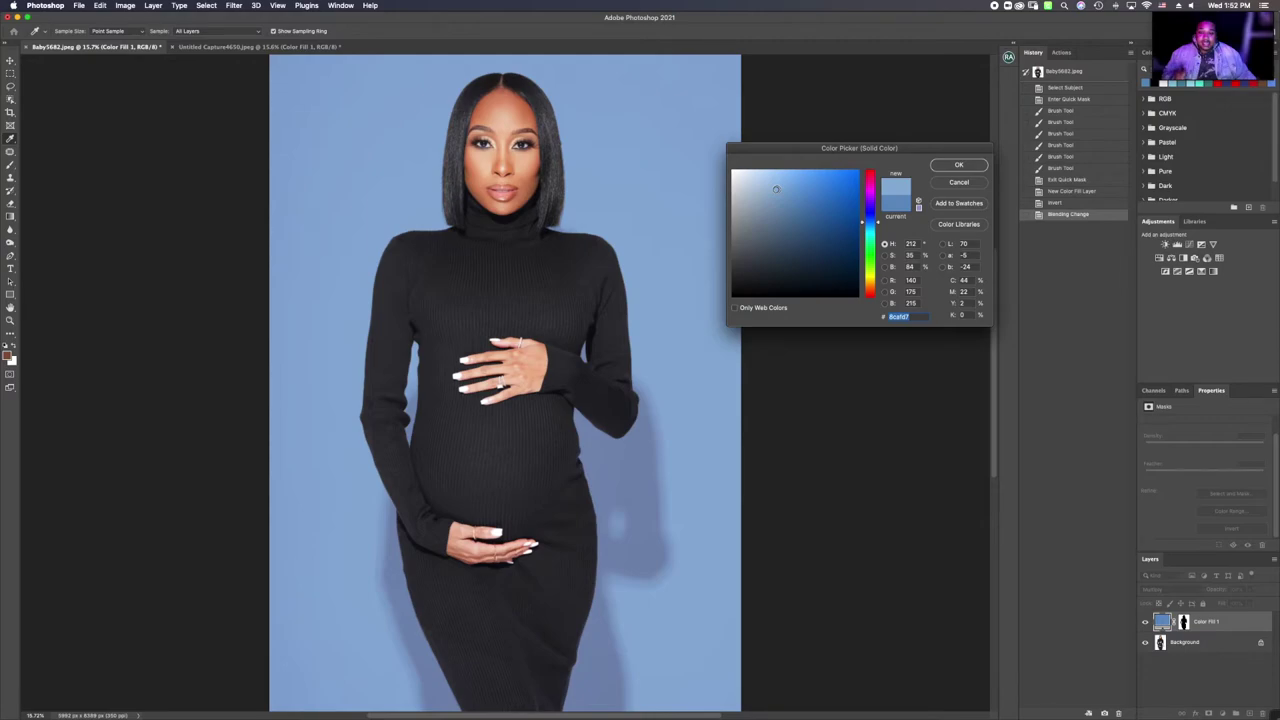
click(868, 216)
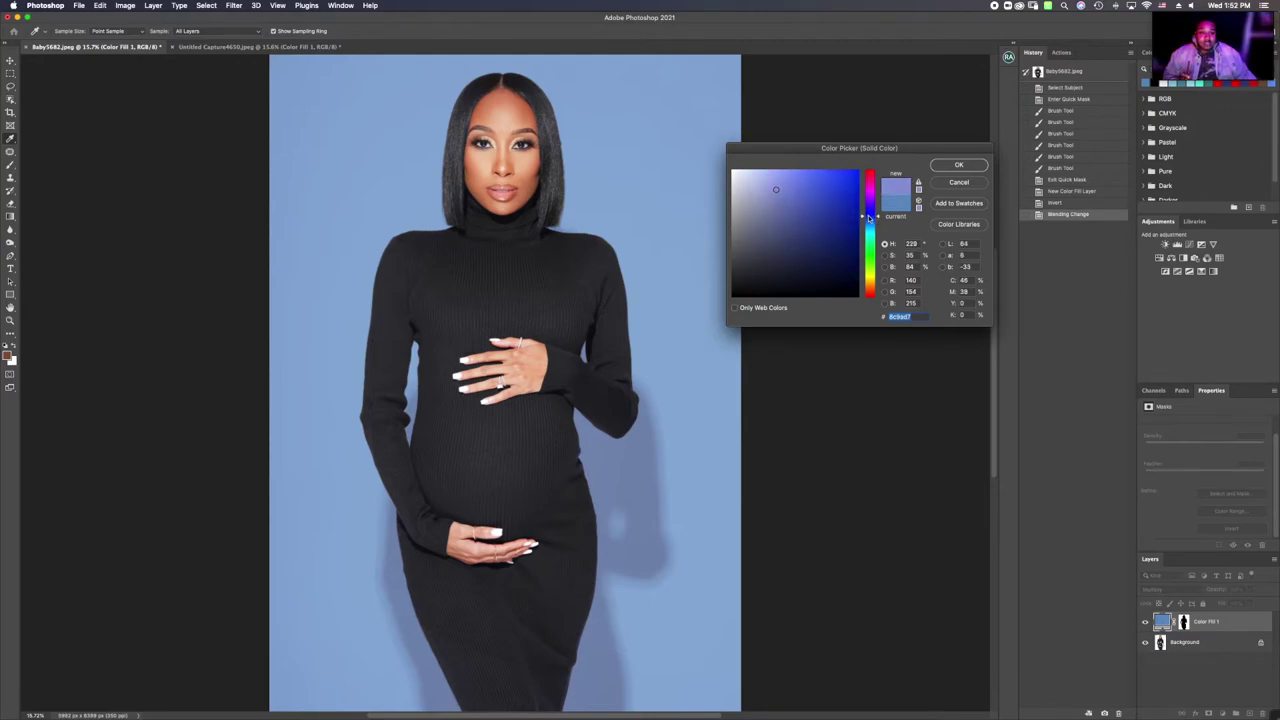
drag(868, 216, 873, 283)
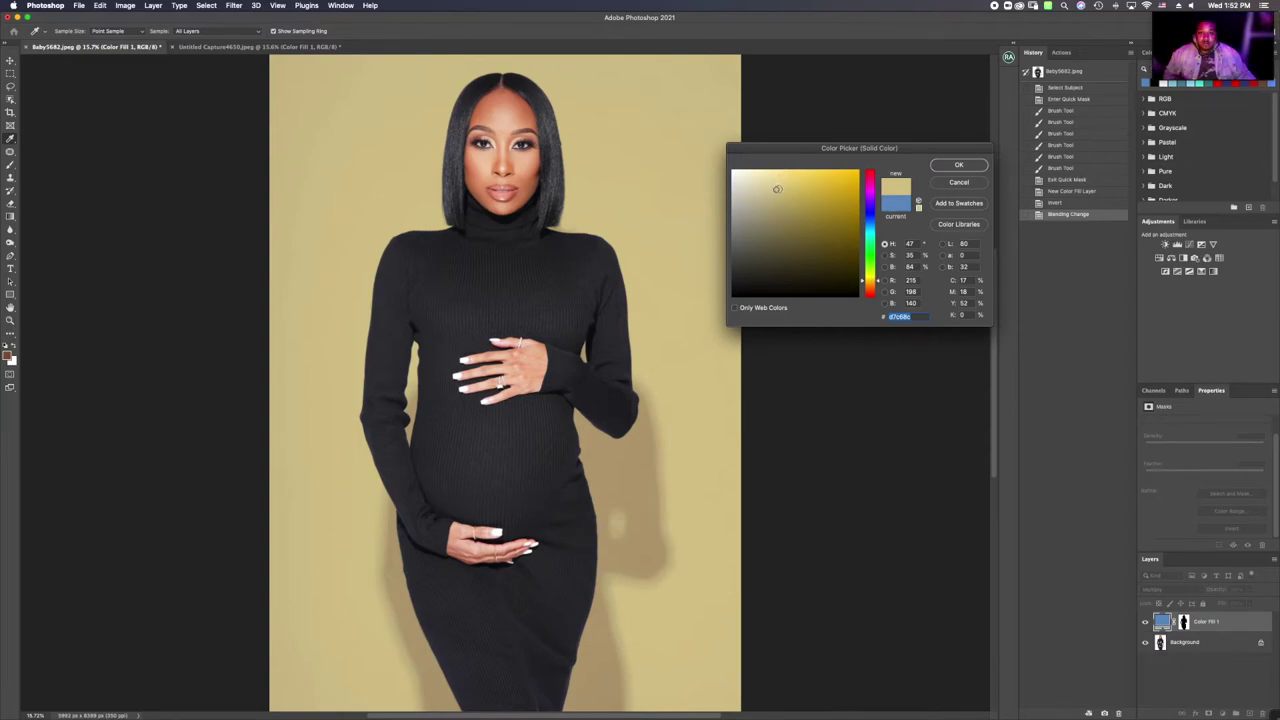
drag(778, 189, 868, 185)
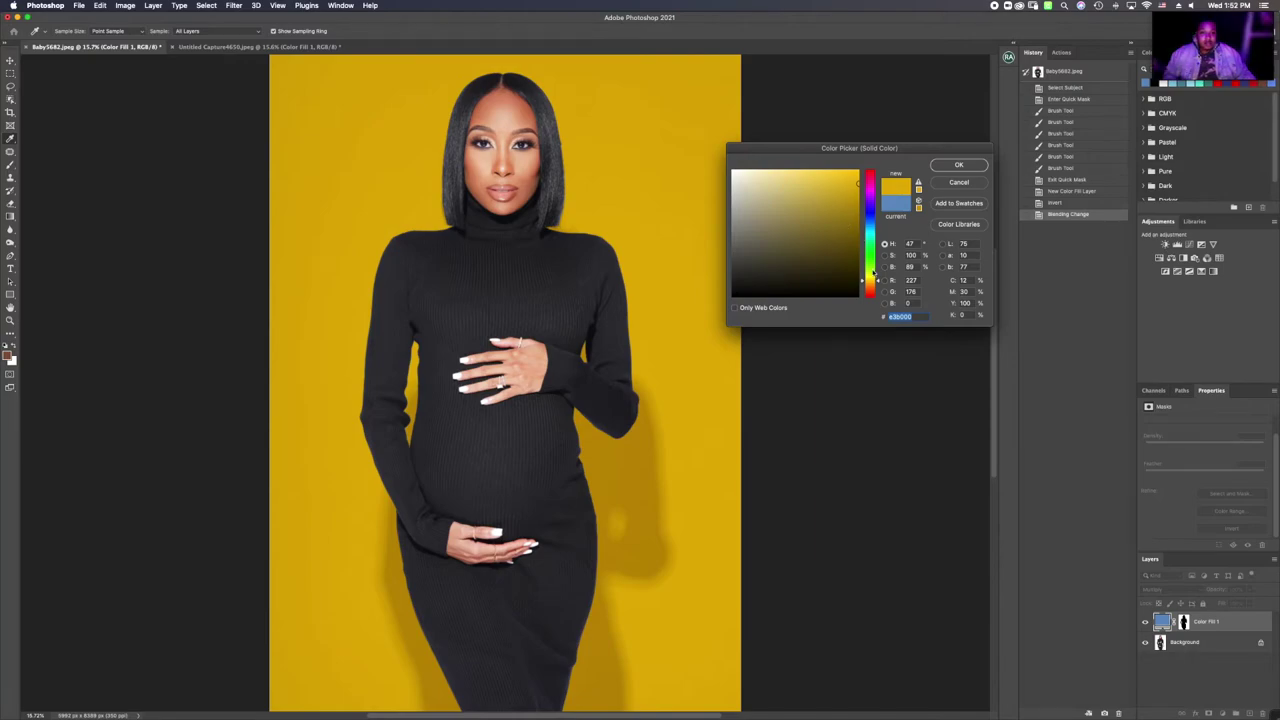
click(871, 266)
mouse_move(871, 266)
mouse_down()
mouse_move(872, 175)
mouse_move(873, 221)
mouse_move(769, 187)
mouse_up()
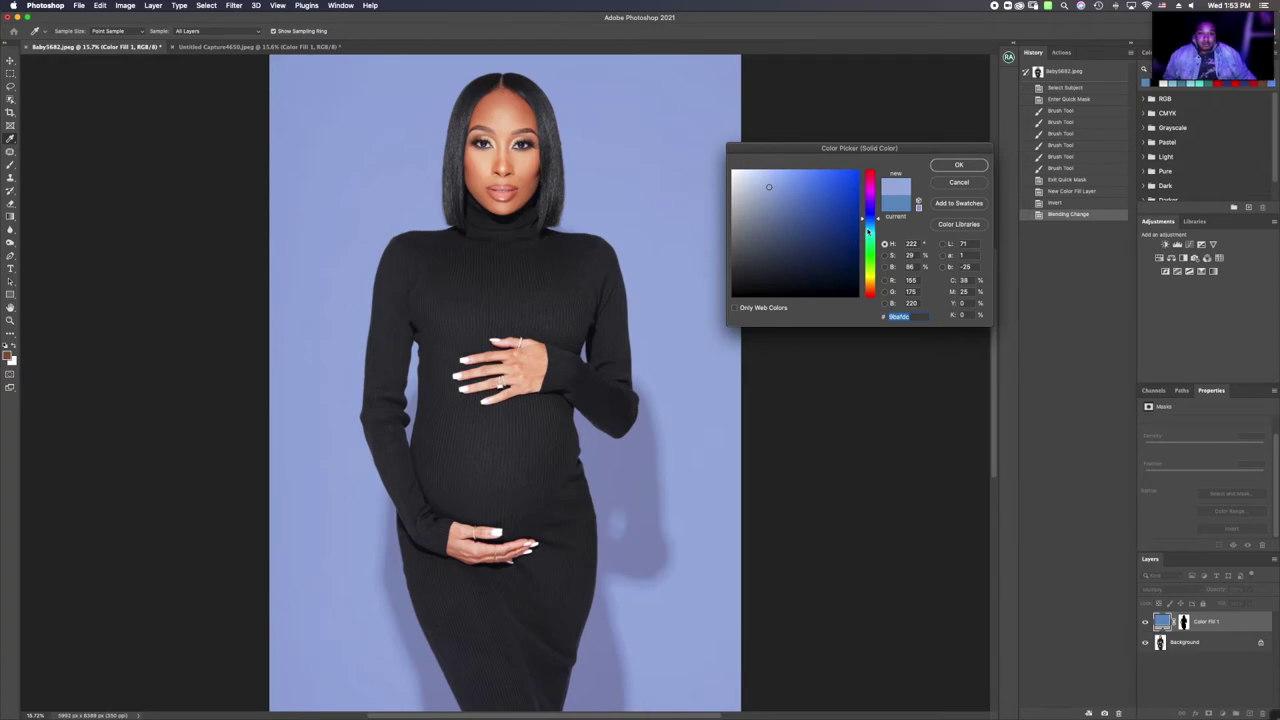
drag(868, 229, 874, 195)
drag(768, 187, 773, 182)
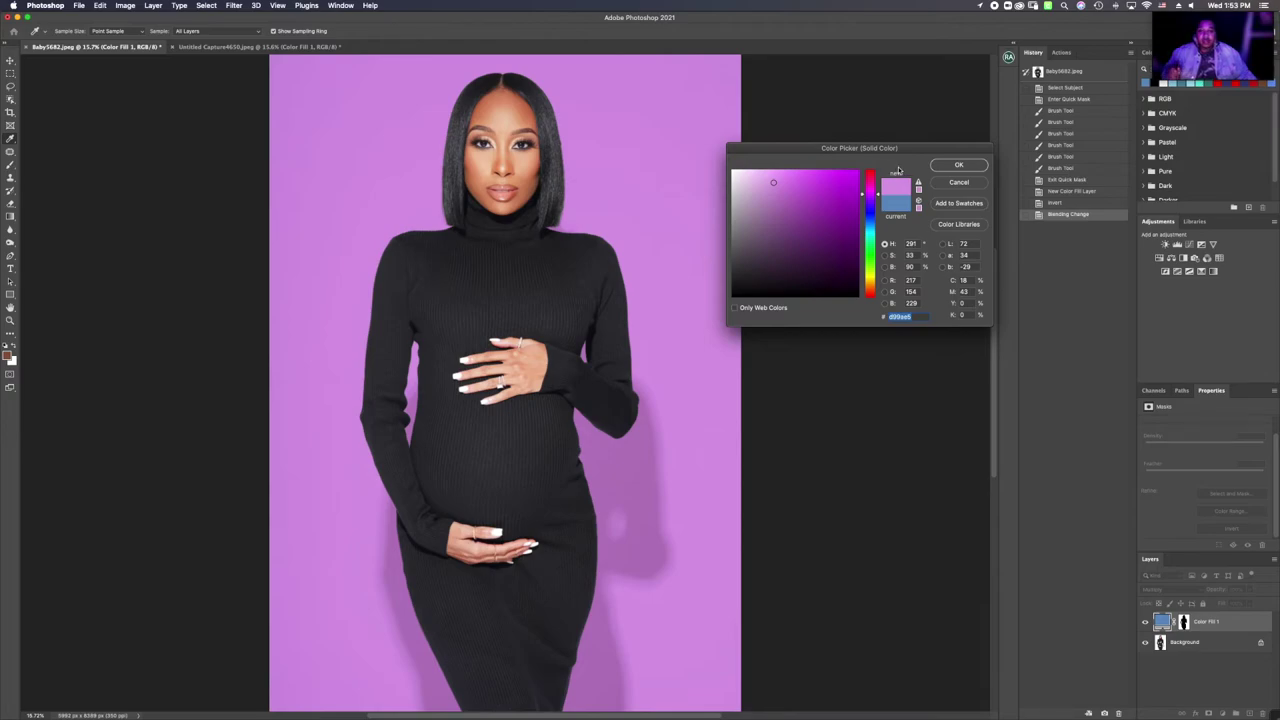
click(959, 166)
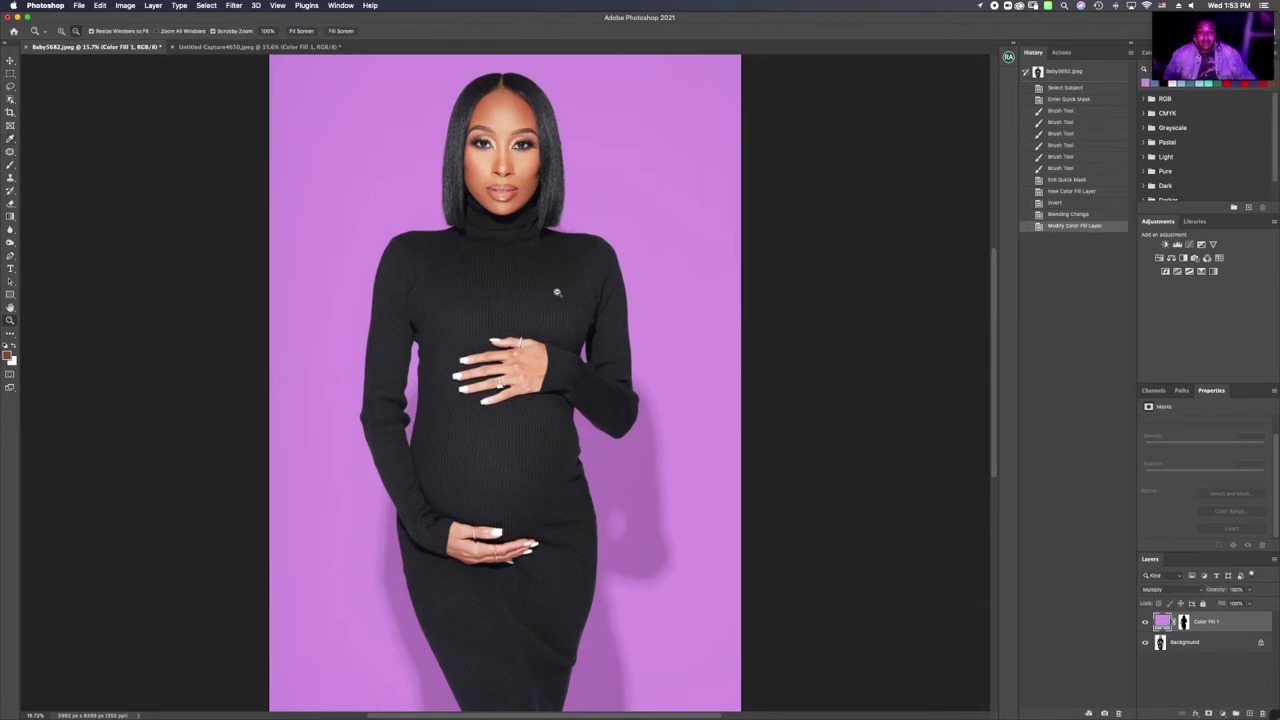
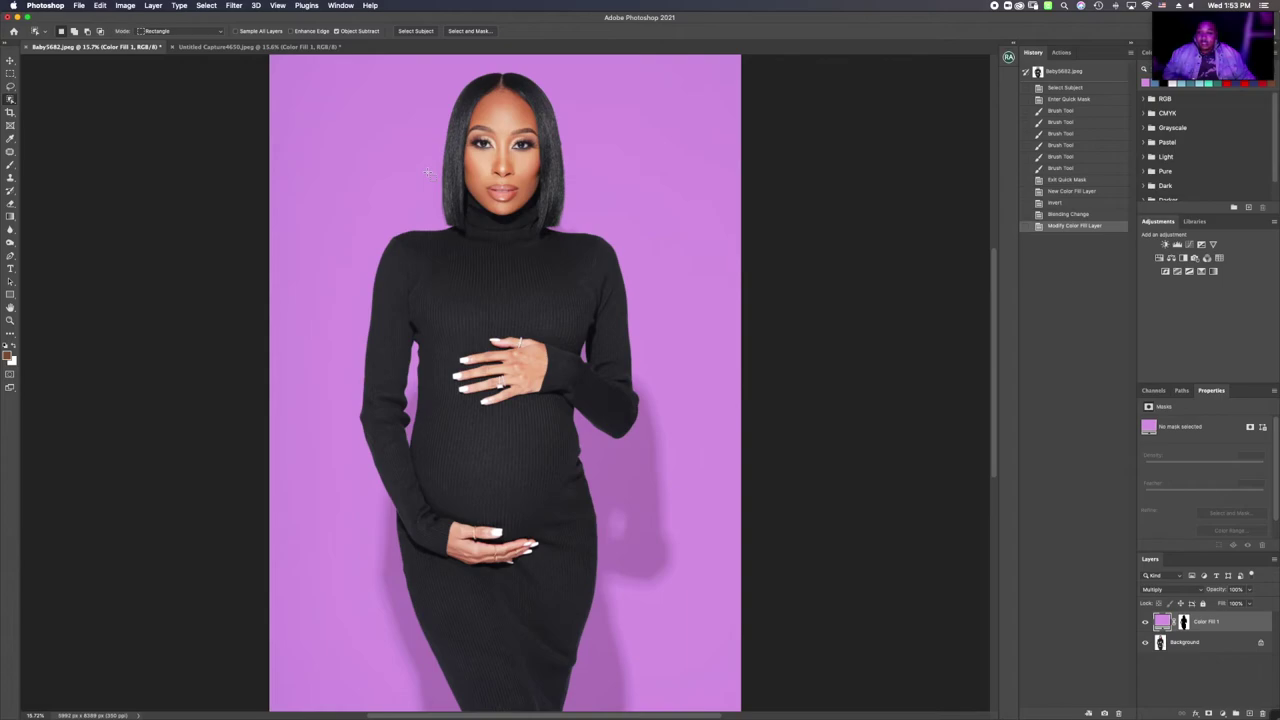
click(8, 355)
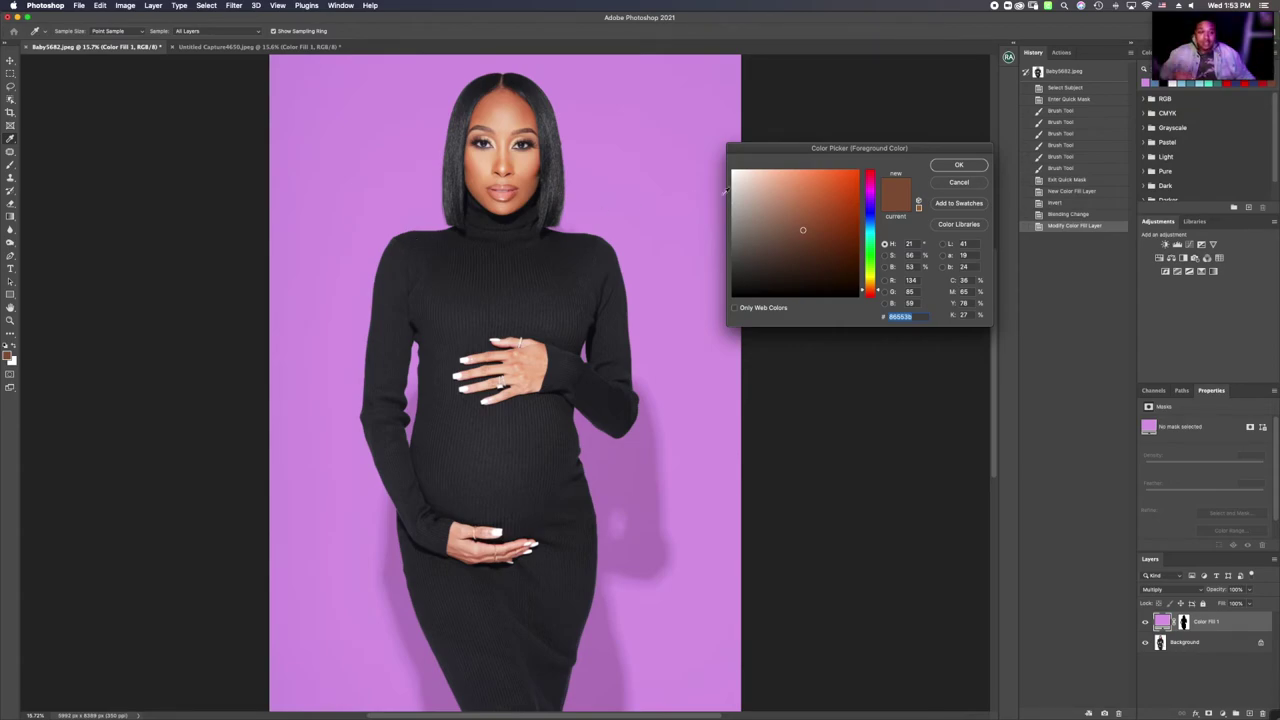
click(953, 164)
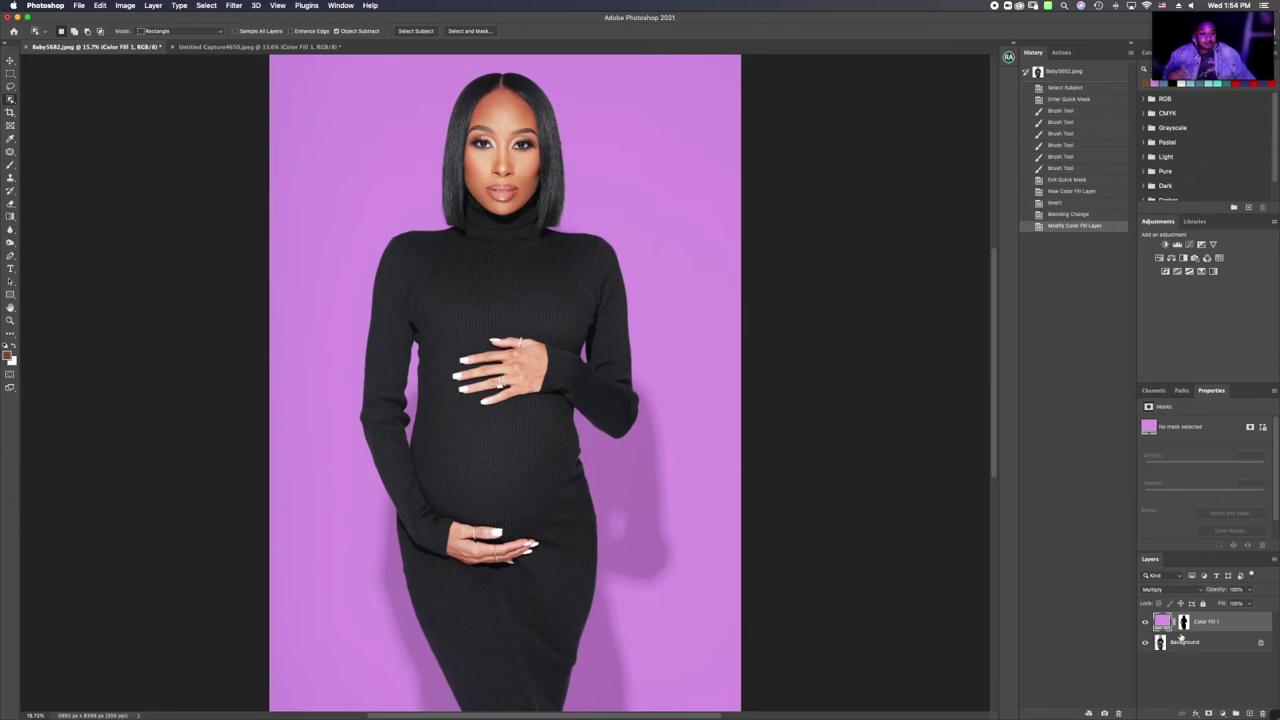
click(1225, 713)
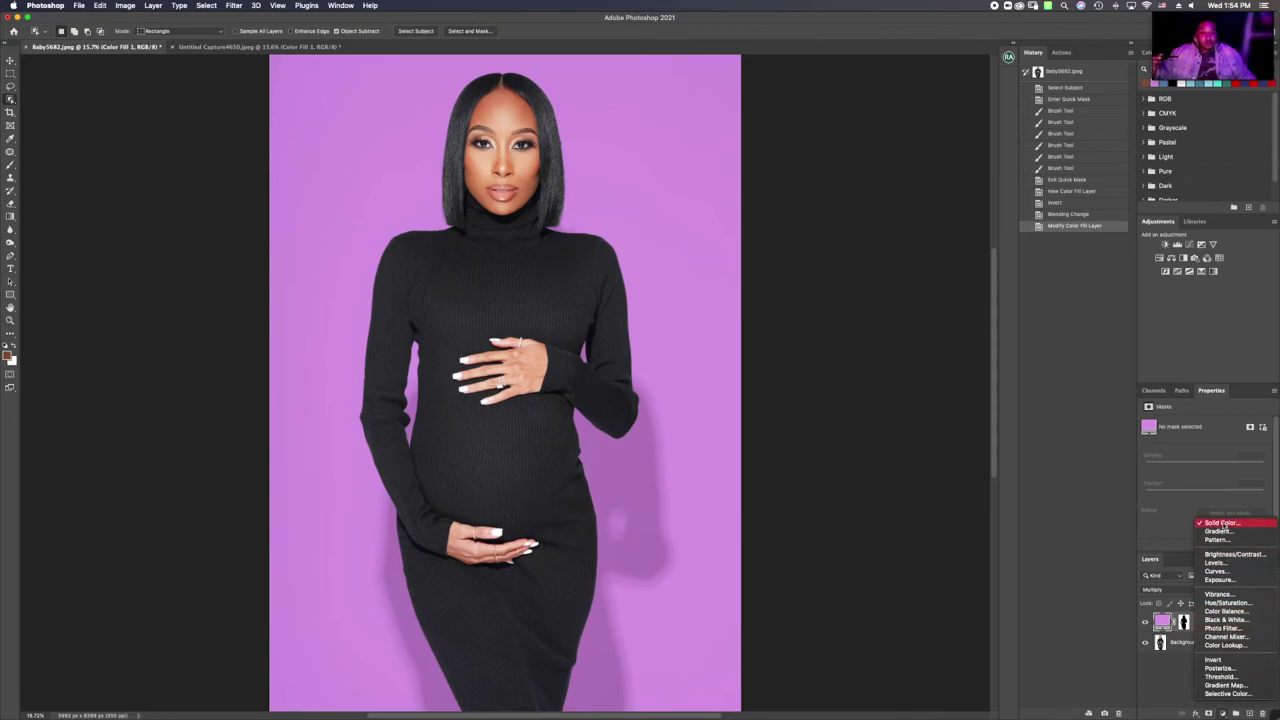
click(1187, 537)
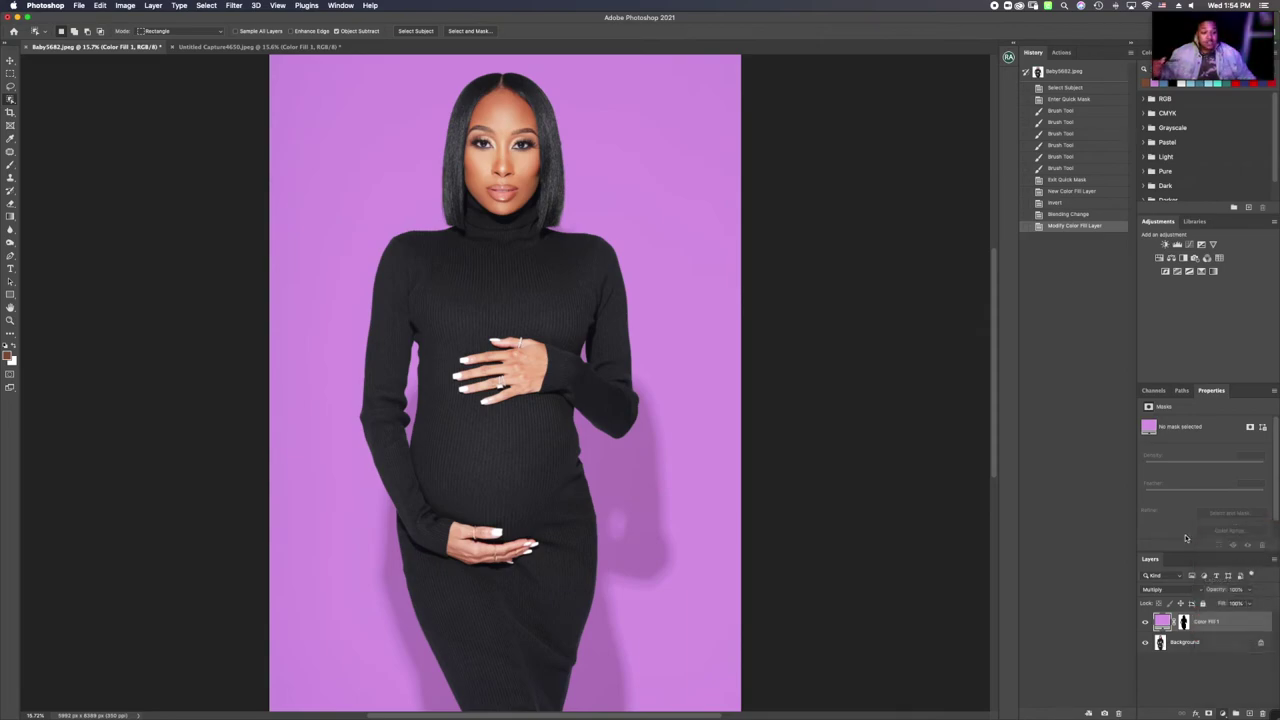
click(1184, 621)
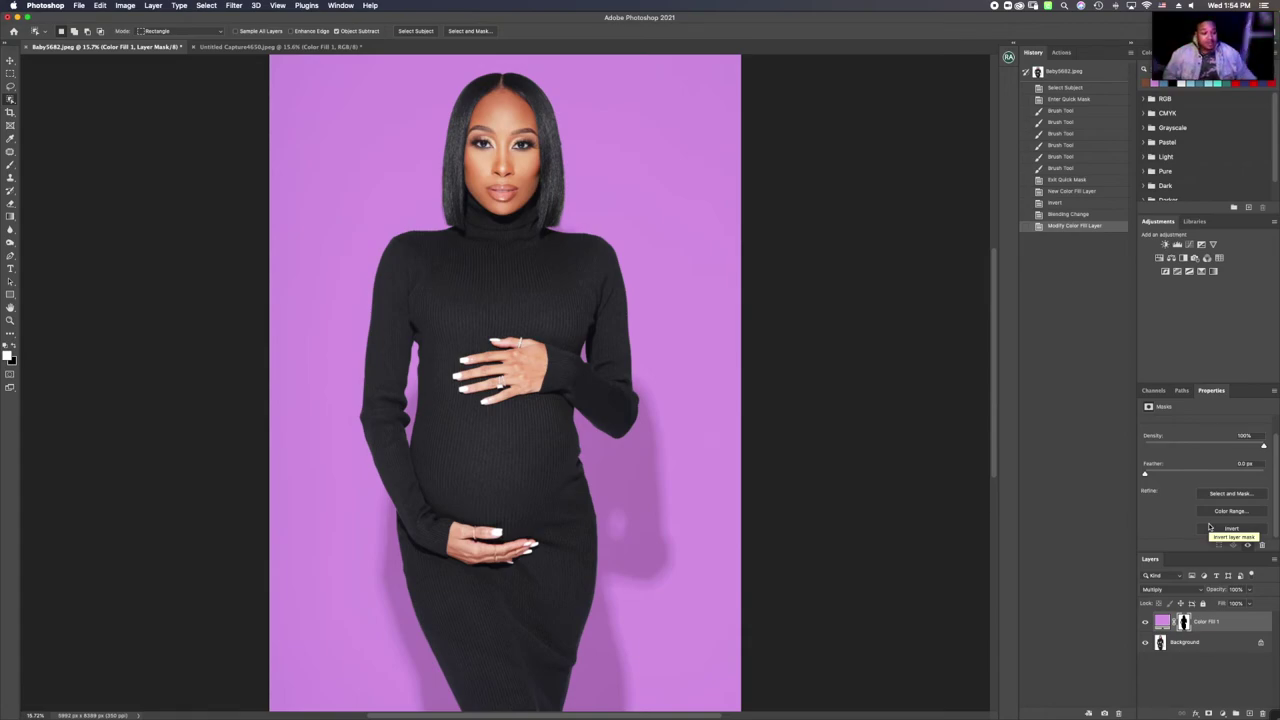
click(1162, 621)
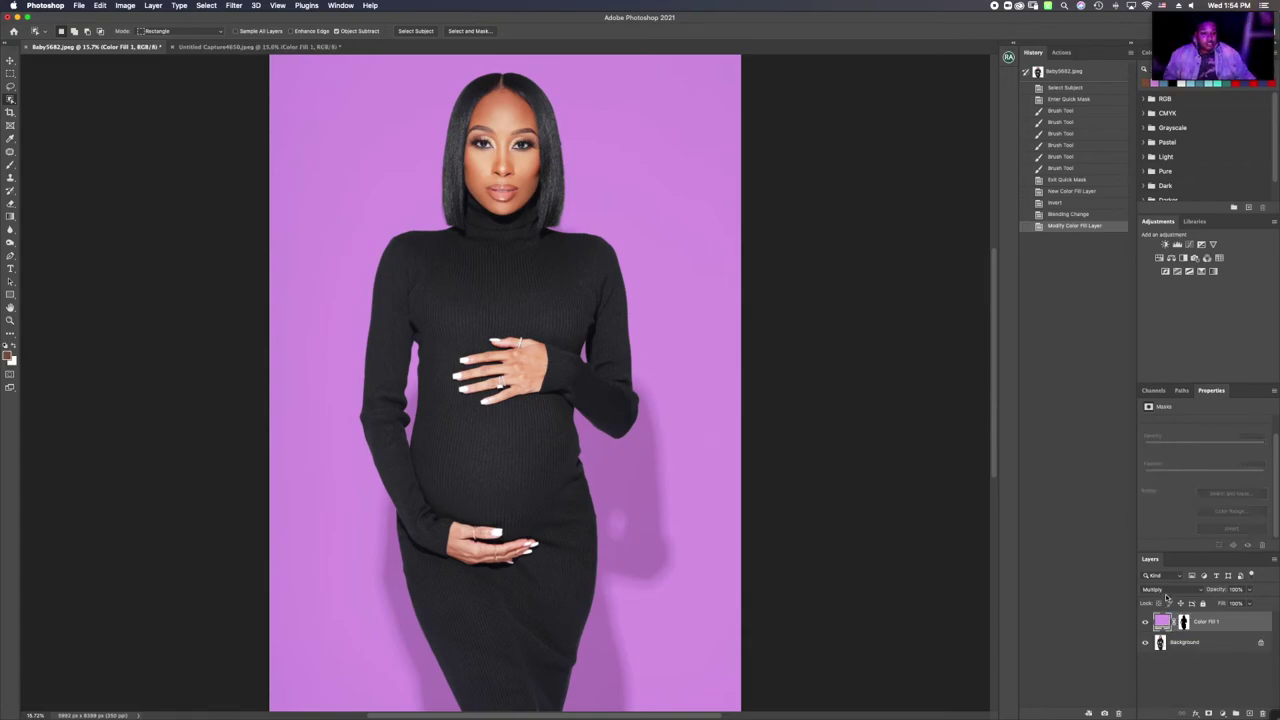
click(1163, 590)
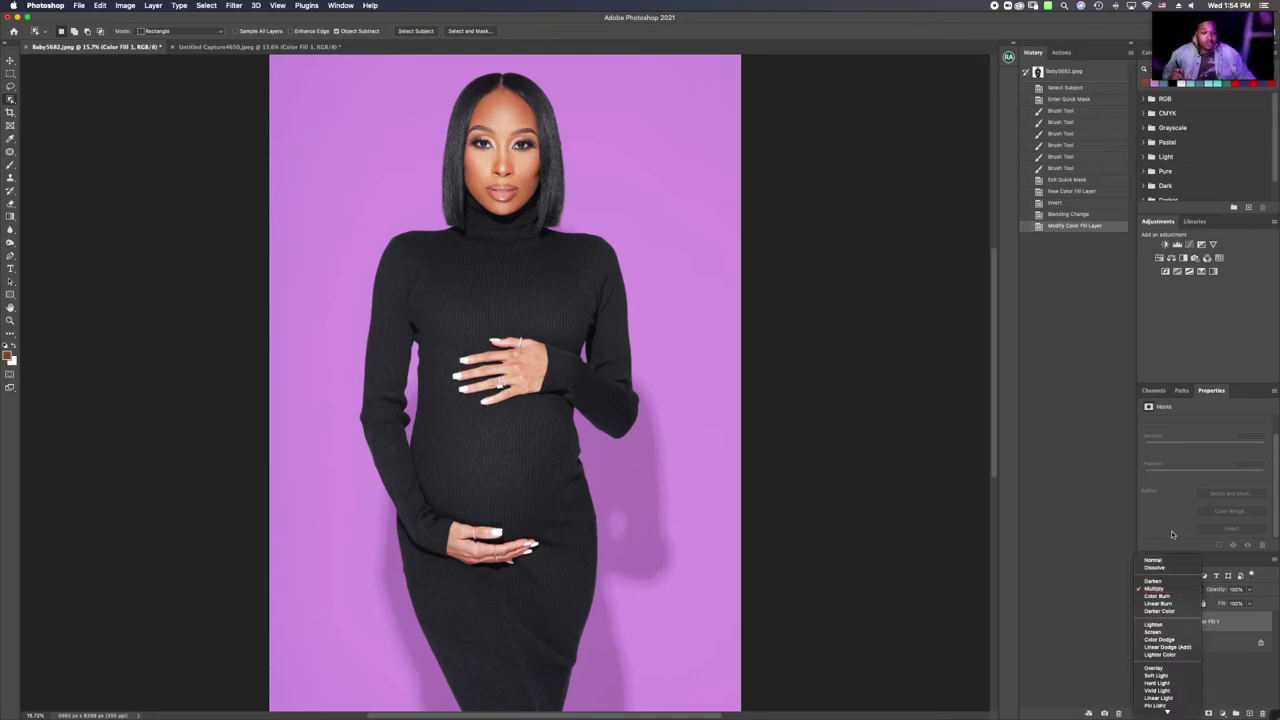
click(1158, 589)
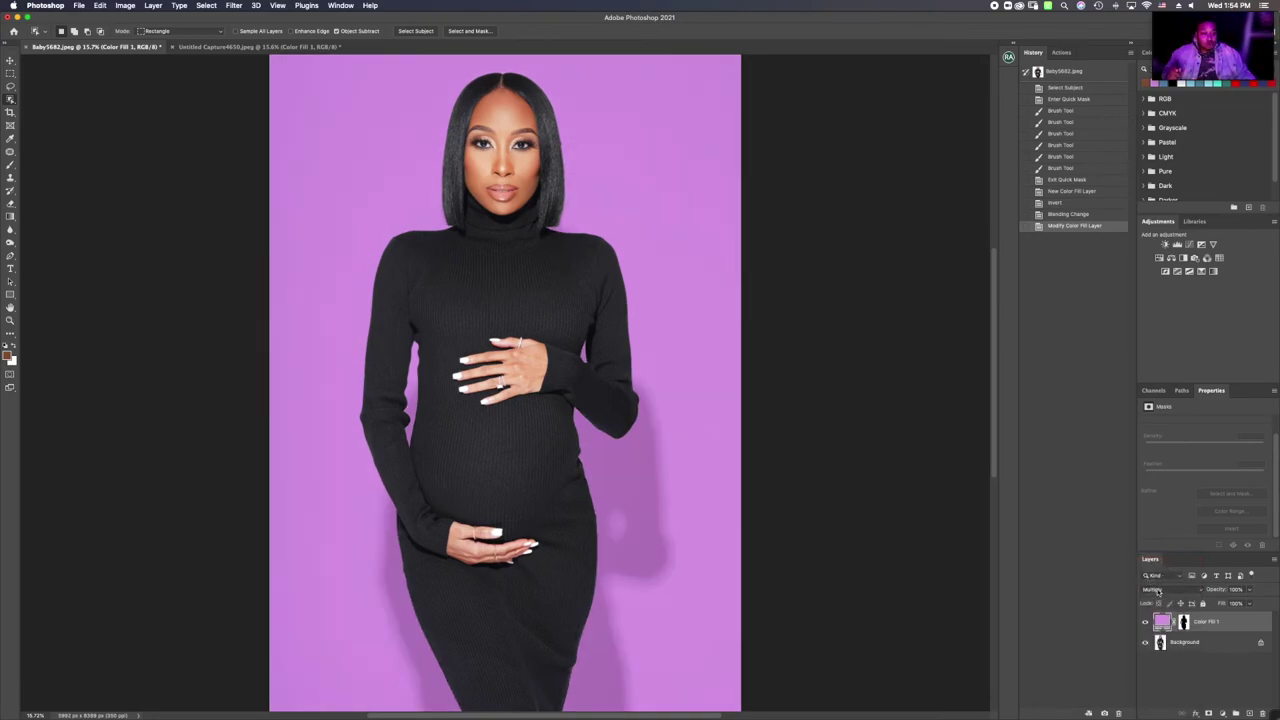
Step: Try the Color Burn and Darker Color blending modes on the color fill layer, and return it to Multiply
click(1157, 590)
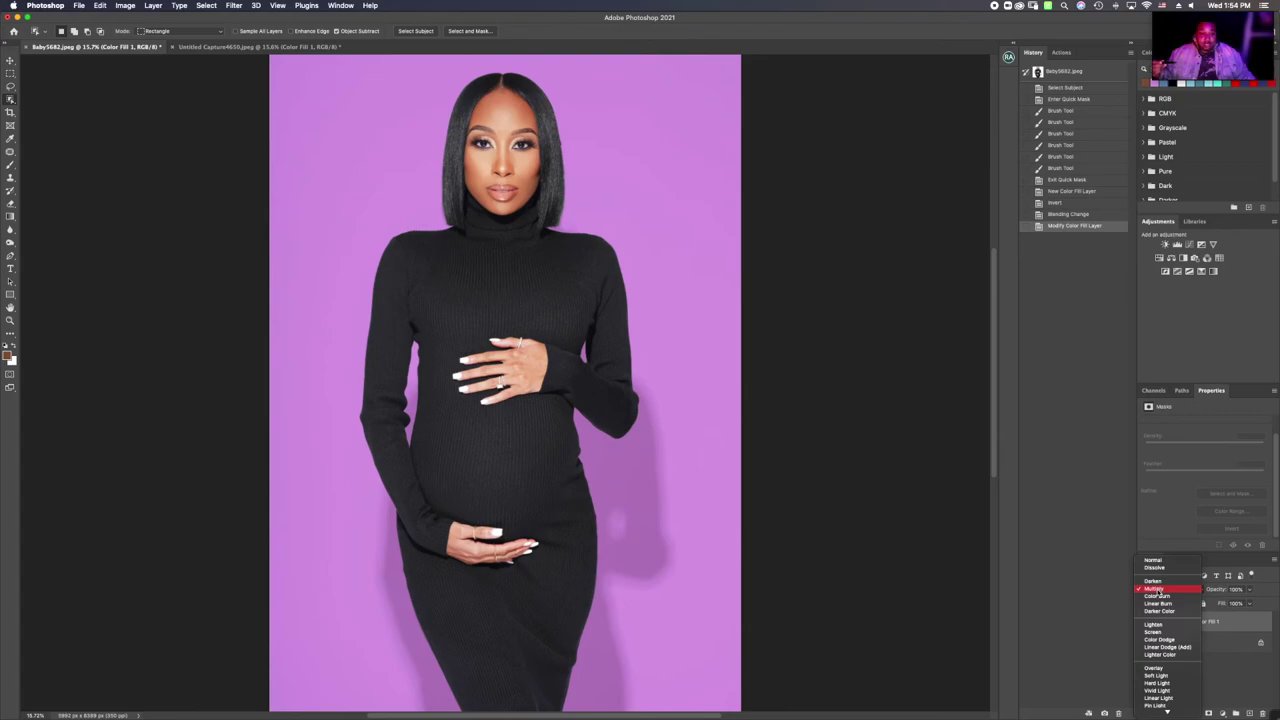
click(1157, 596)
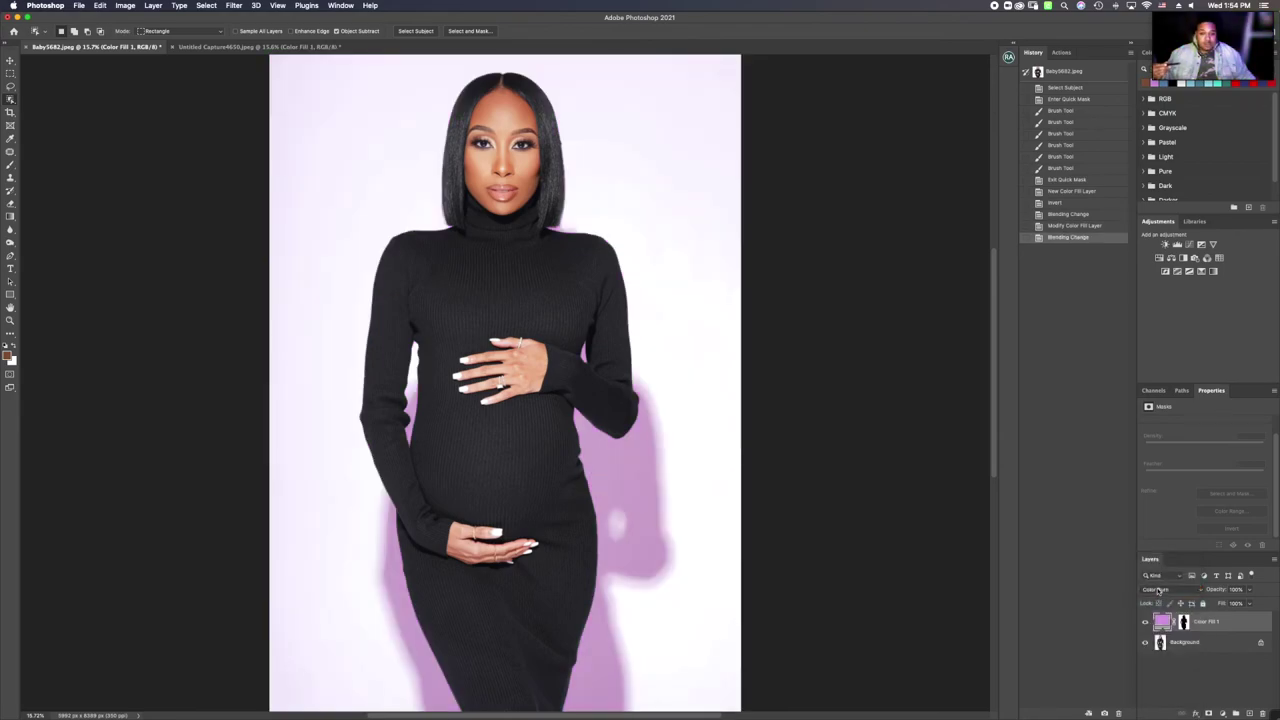
click(1157, 590)
click(1157, 598)
click(1157, 590)
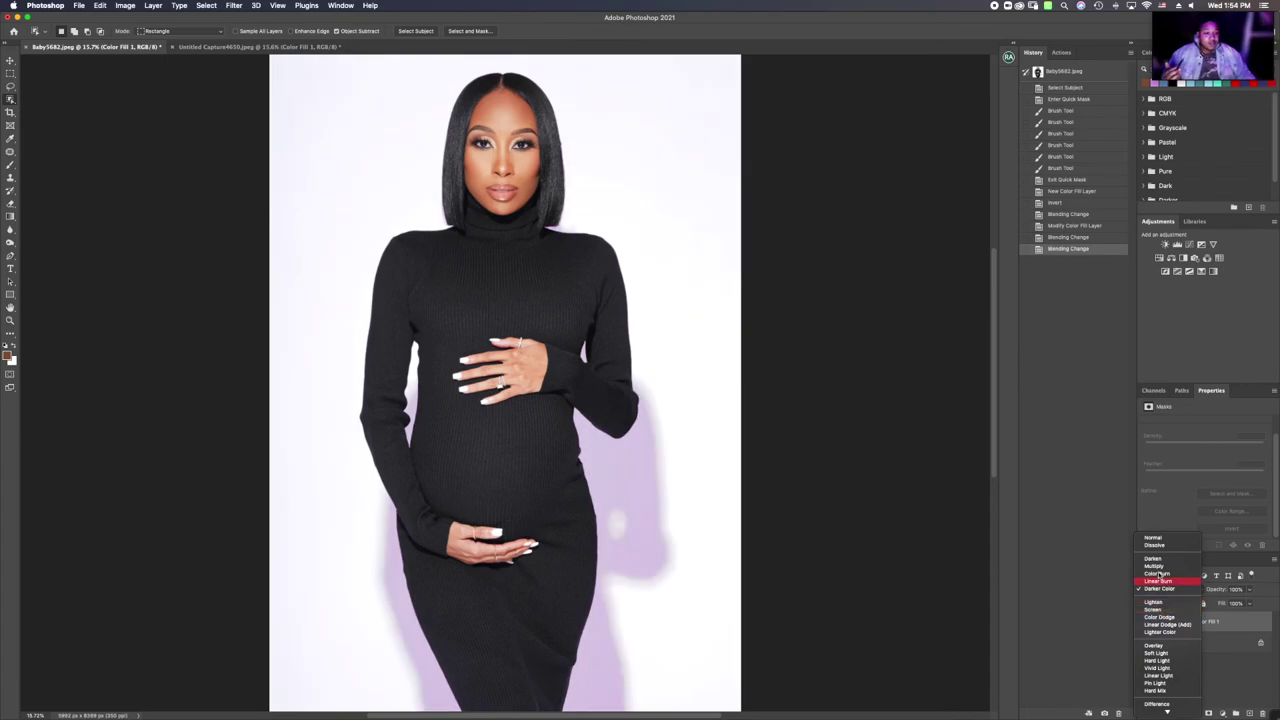
click(1154, 567)
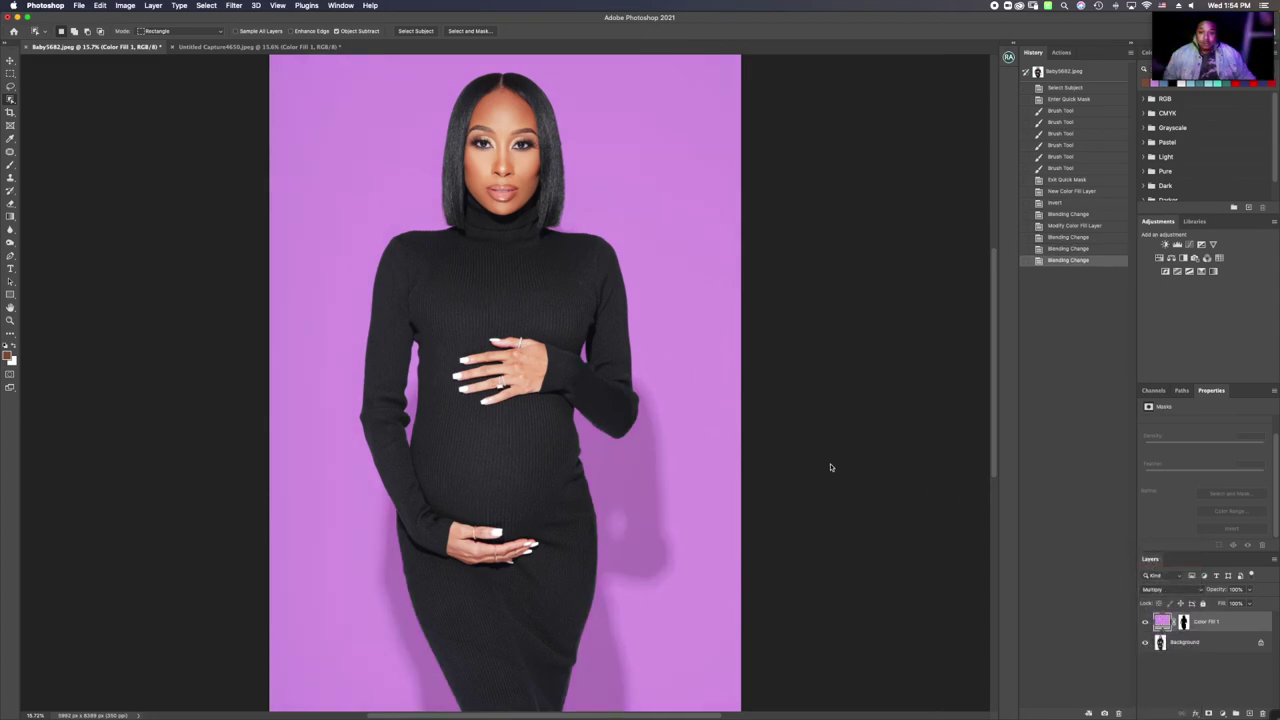